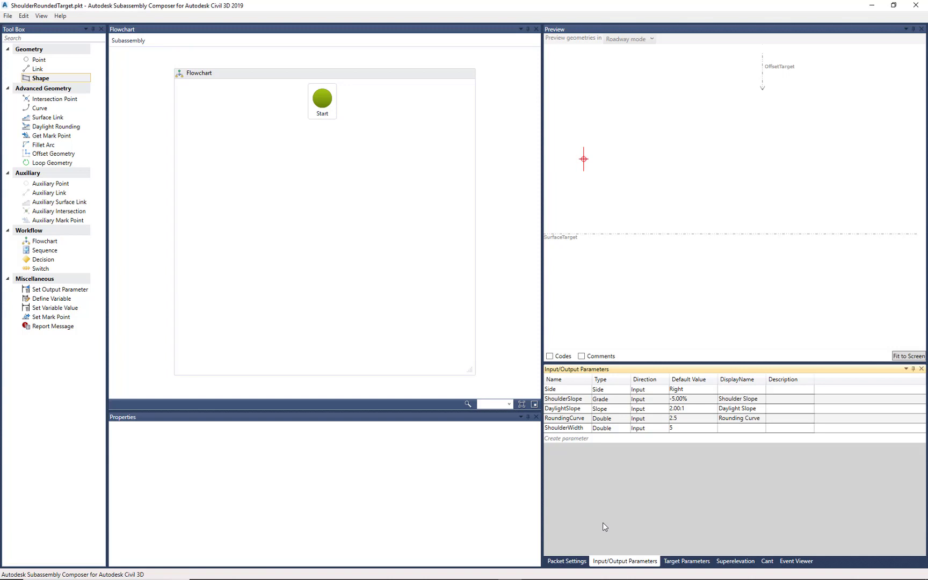
# - Review the subassembly's target parameters, superelevation, cant and packet settings, finishing on the input/output parameters
pyautogui.click(679, 562)
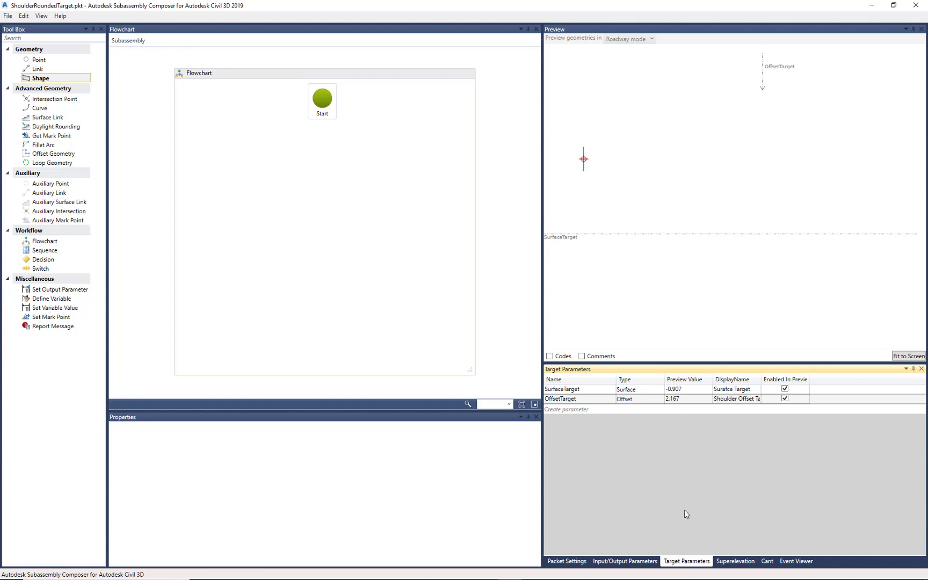
pyautogui.click(731, 560)
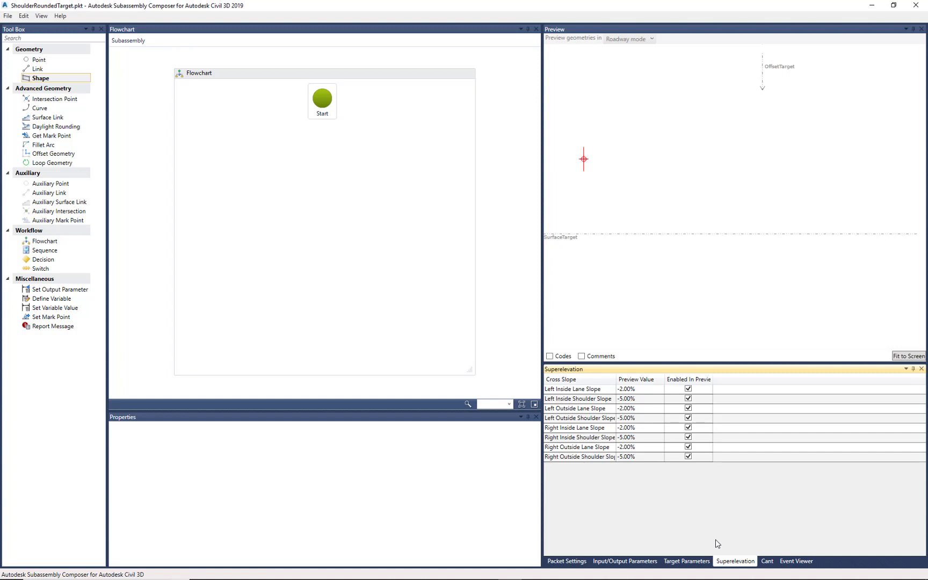
pyautogui.click(767, 561)
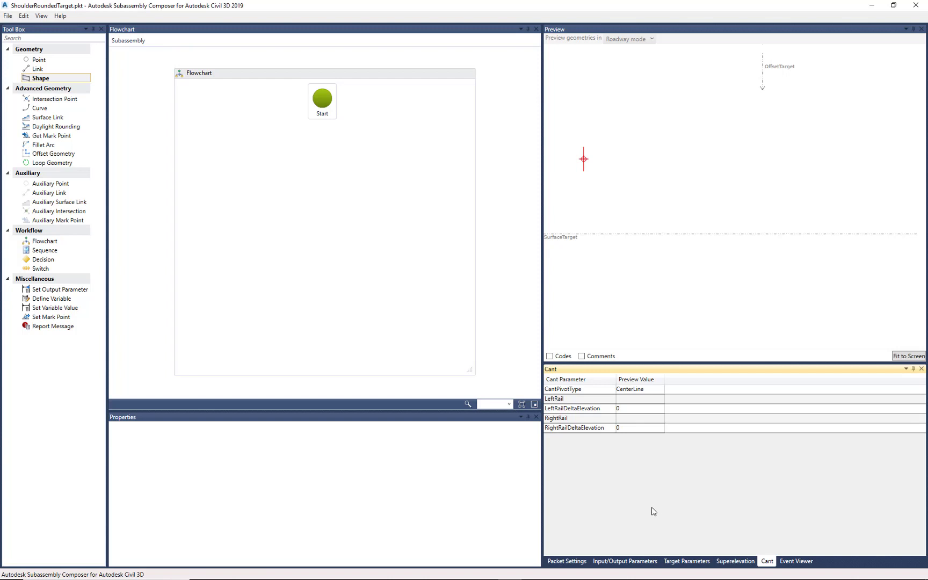
pyautogui.click(580, 561)
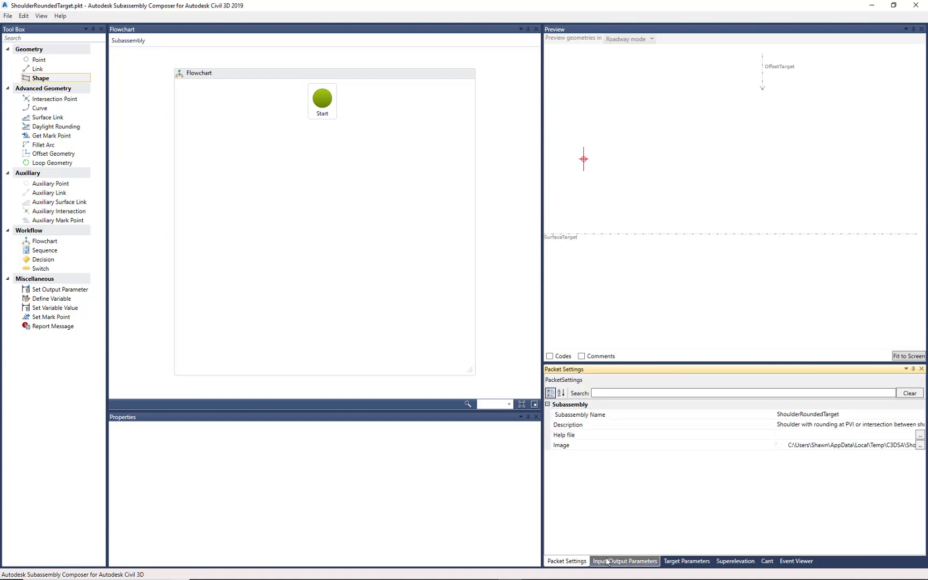
pyautogui.click(651, 561)
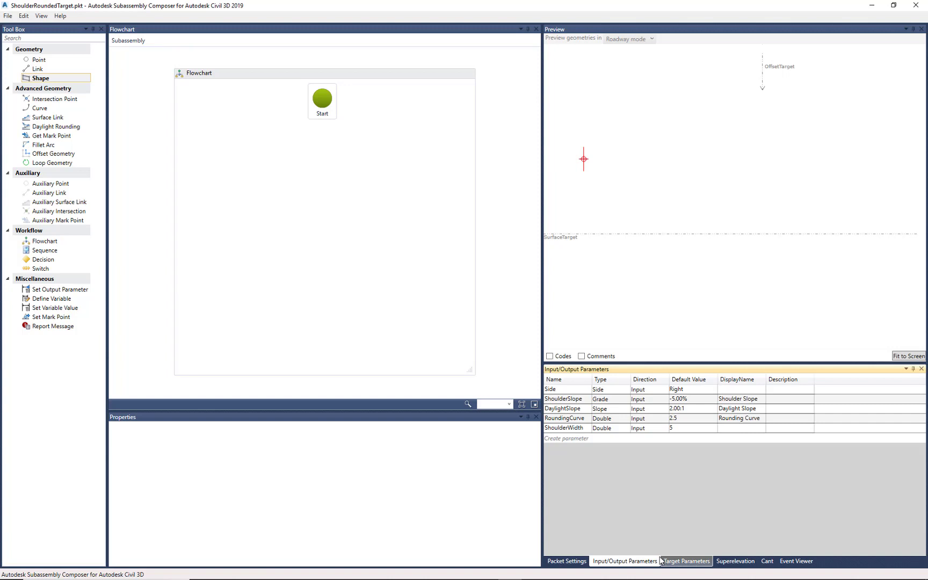
# - Add a geometry point at the origin below Start in the flowchart and give it the point code "Top"
pyautogui.moveTo(43, 61); pyautogui.dragTo(324, 139)
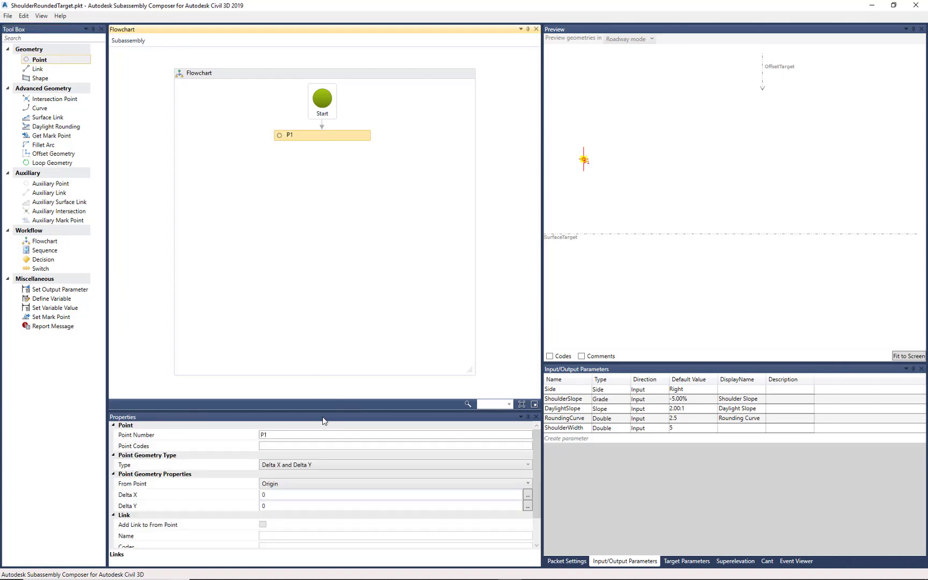
pyautogui.click(283, 446)
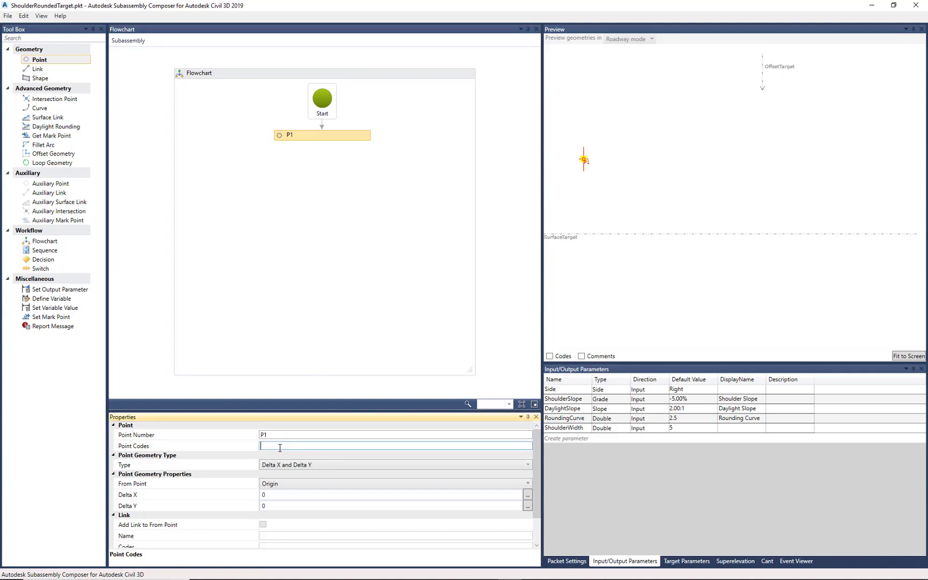
pyautogui.write('"Top"')
# - Add an auxiliary point below P1 in the flowchart and set its geometry type to Slope and Delta X
pyautogui.click(8, 88)
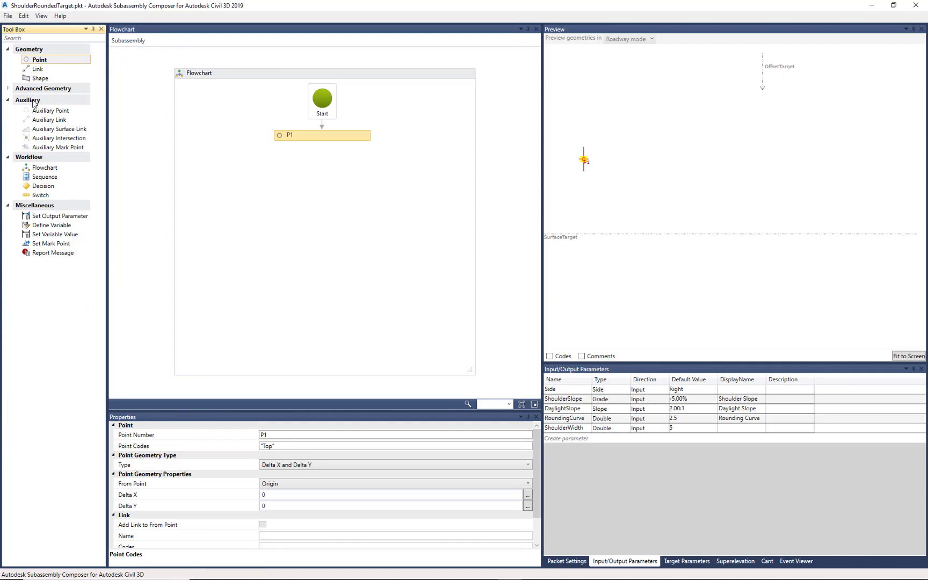
pyautogui.click(47, 111)
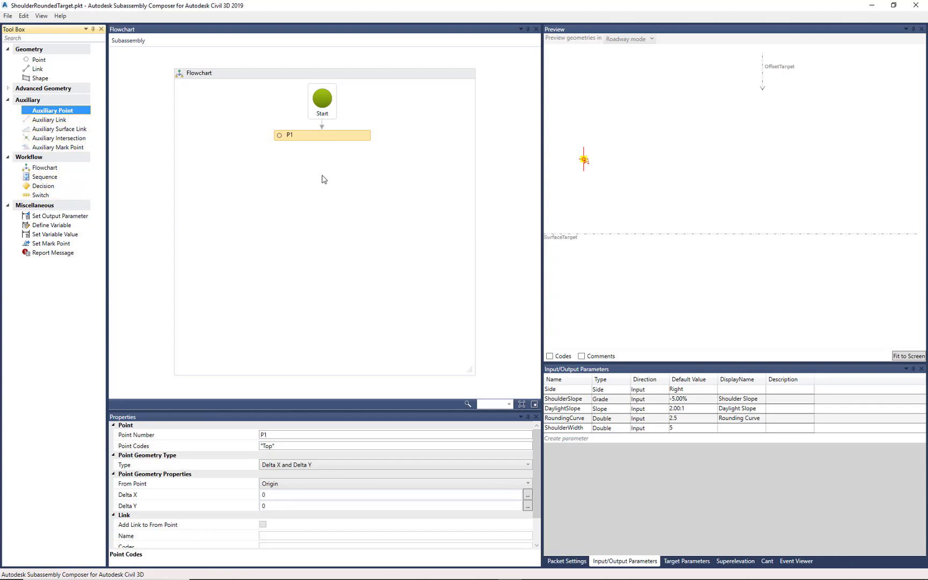
pyautogui.moveTo(52, 111); pyautogui.dragTo(323, 176)
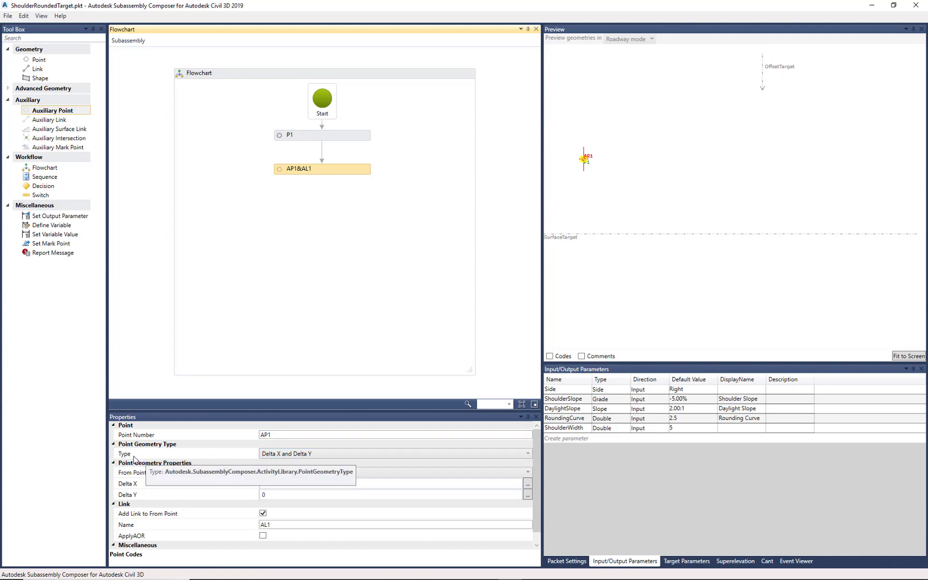
pyautogui.click(330, 454)
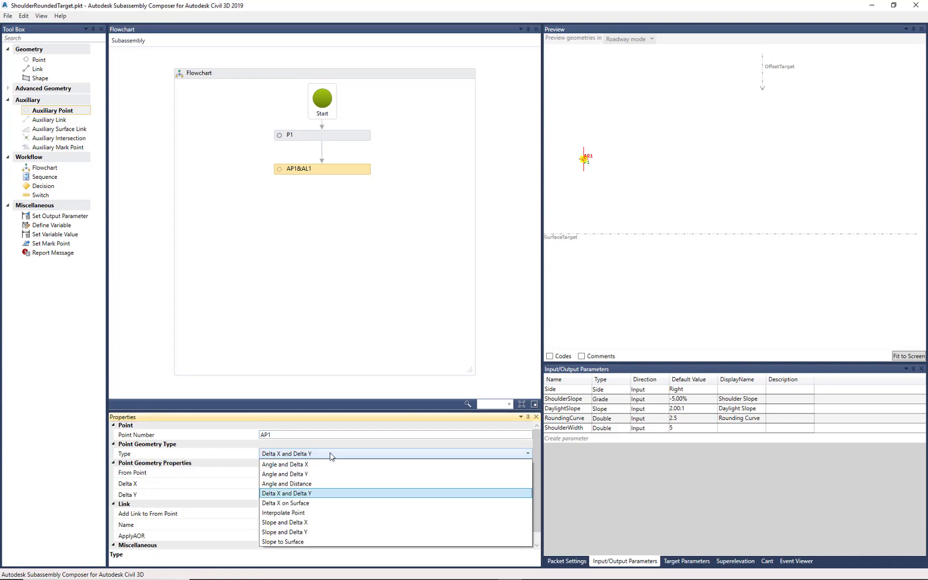
pyautogui.click(306, 522)
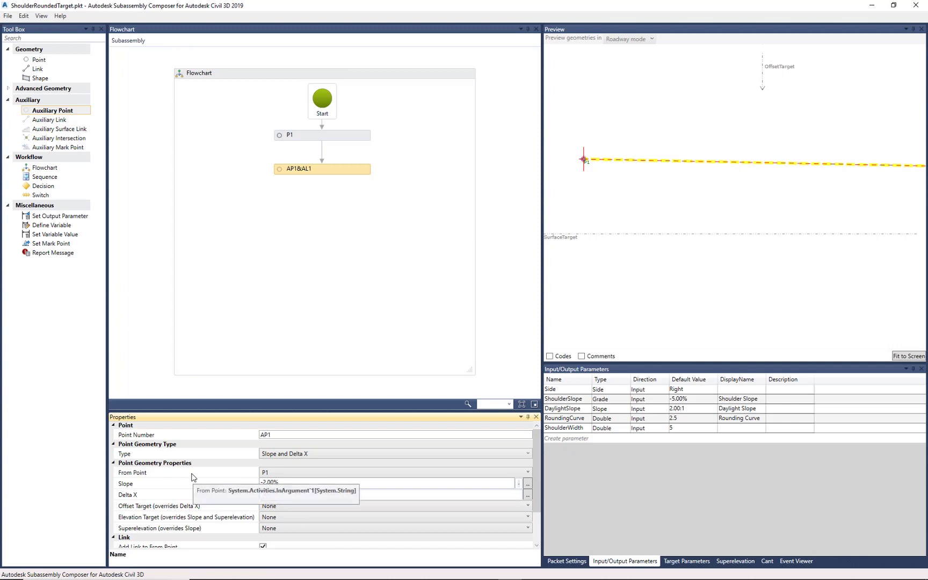
# - Set the slope of auxiliary point AP1 to the ShoulderSlope input parameter
pyautogui.click(291, 485)
pyautogui.moveTo(291, 484); pyautogui.dragTo(264, 484)
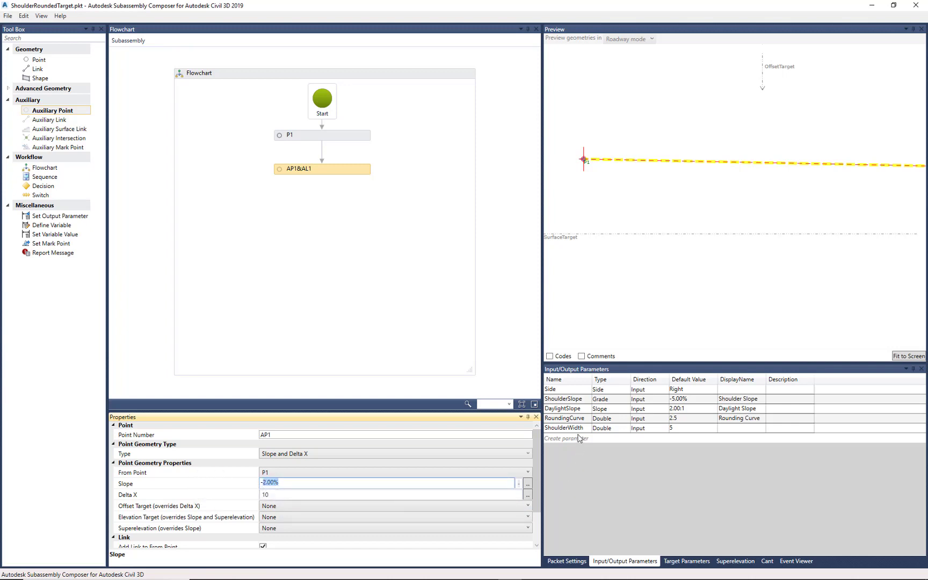
pyautogui.click(574, 402)
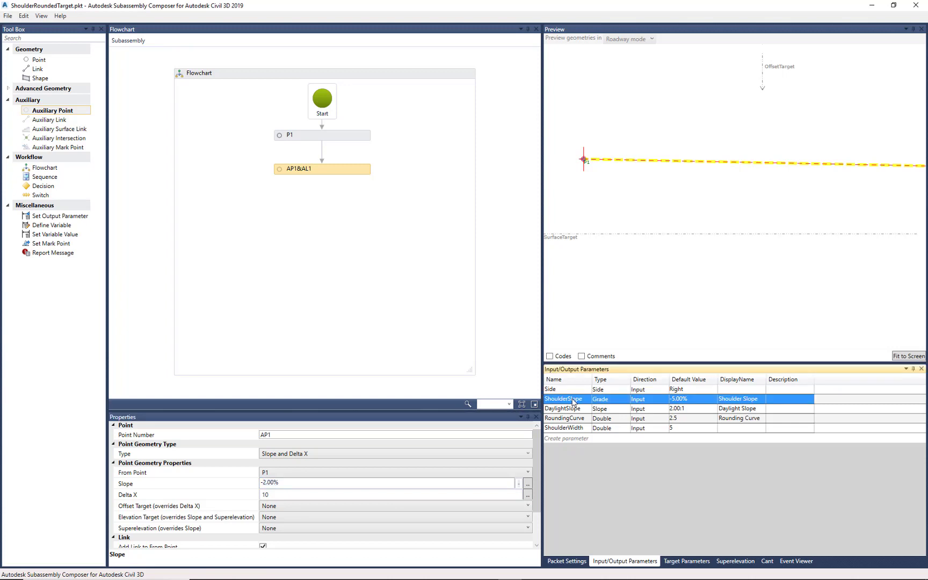
pyautogui.click(574, 402)
pyautogui.moveTo(585, 398); pyautogui.dragTo(546, 400)
pyautogui.hotkey('ctrl', 'c')
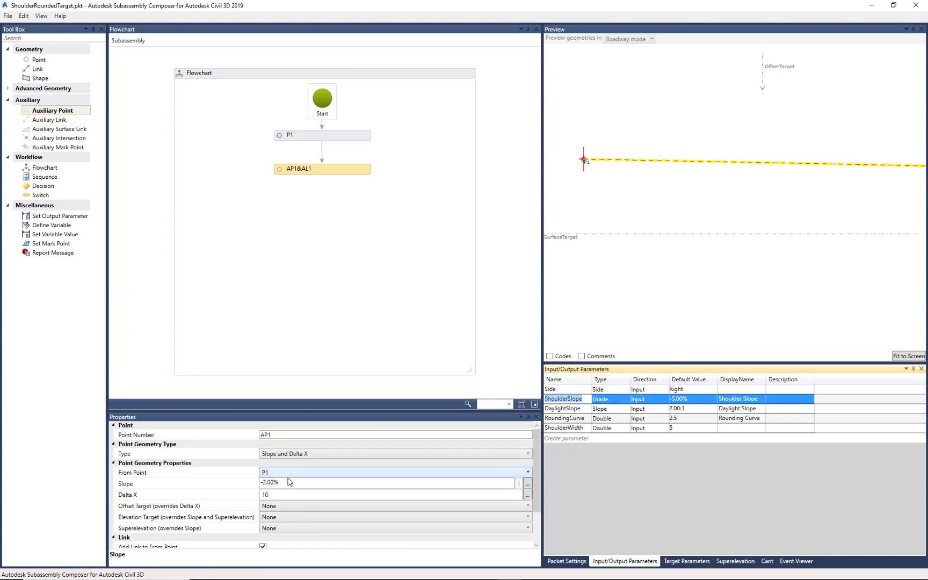
pyautogui.moveTo(290, 482); pyautogui.dragTo(240, 490)
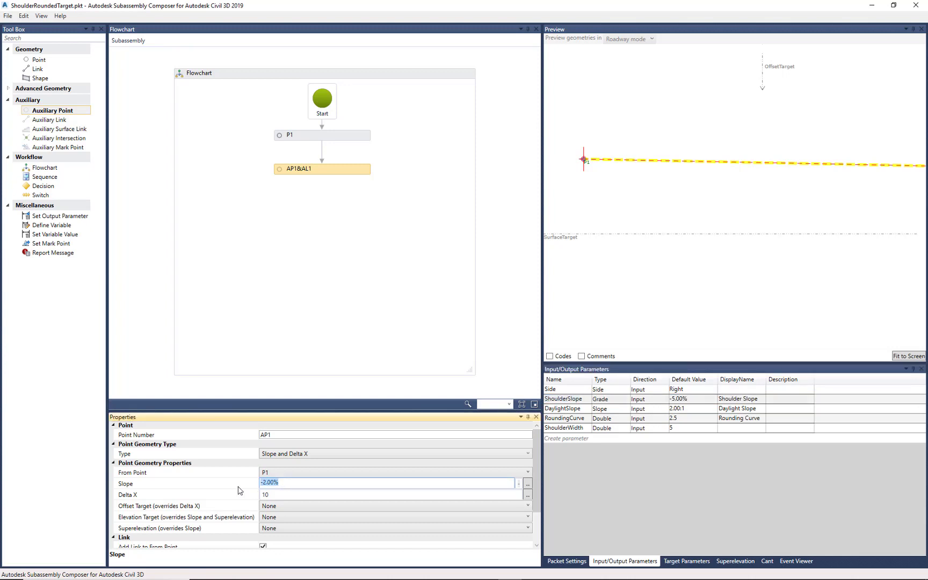
pyautogui.hotkey('ctrl', 'v')
# - Set Delta X of auxiliary point AP1 to the ShoulderWidth input parameter
pyautogui.click(272, 495)
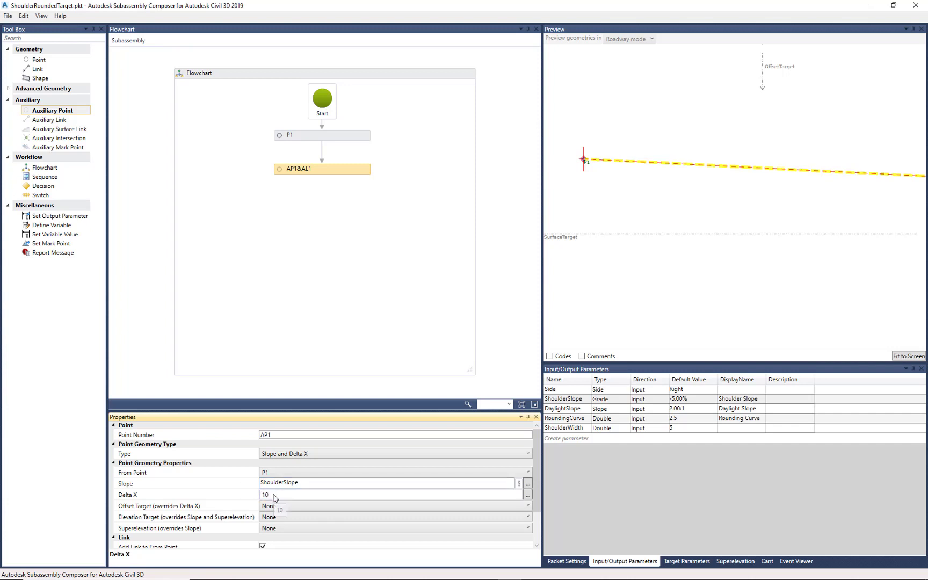
pyautogui.click(576, 428)
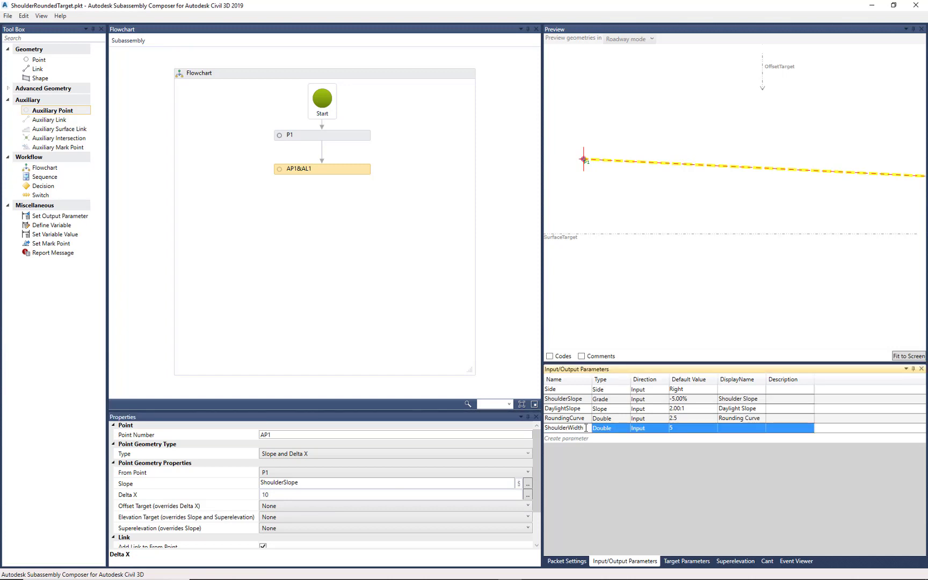
pyautogui.moveTo(586, 428); pyautogui.dragTo(532, 429)
pyautogui.hotkey('ctrl', 'c')
pyautogui.click(277, 494)
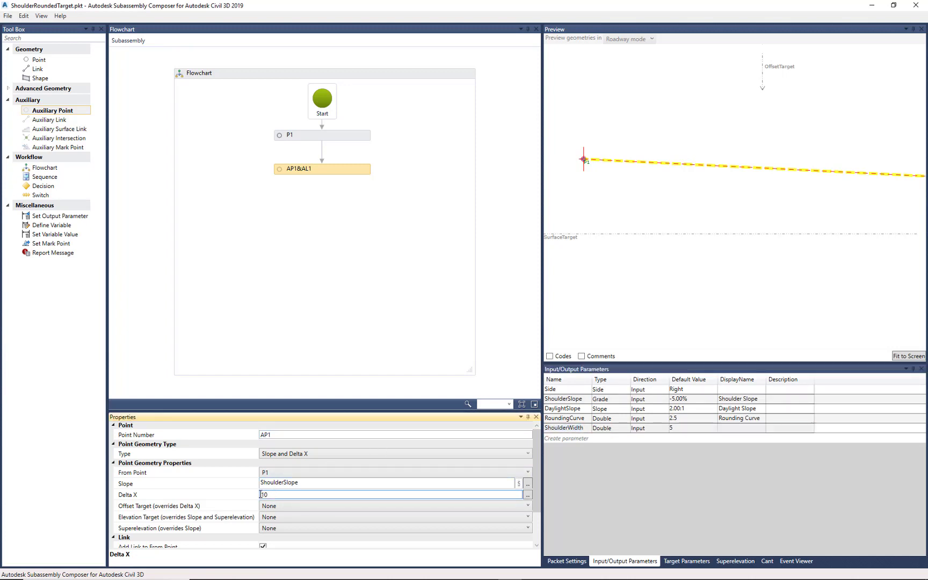
pyautogui.hotkey('ctrl', 'a')
pyautogui.hotkey('ctrl', 'v')
pyautogui.click(715, 258)
pyautogui.scroll(-3, 667, 221)
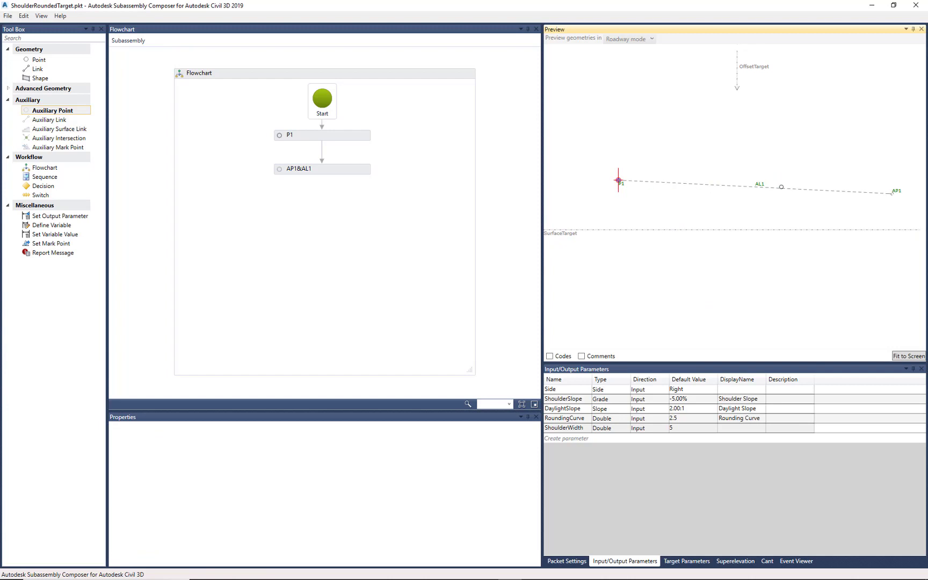
# - Assign OffsetTarget as the offset target that overrides Delta X for auxiliary point AP1
pyautogui.click(333, 169)
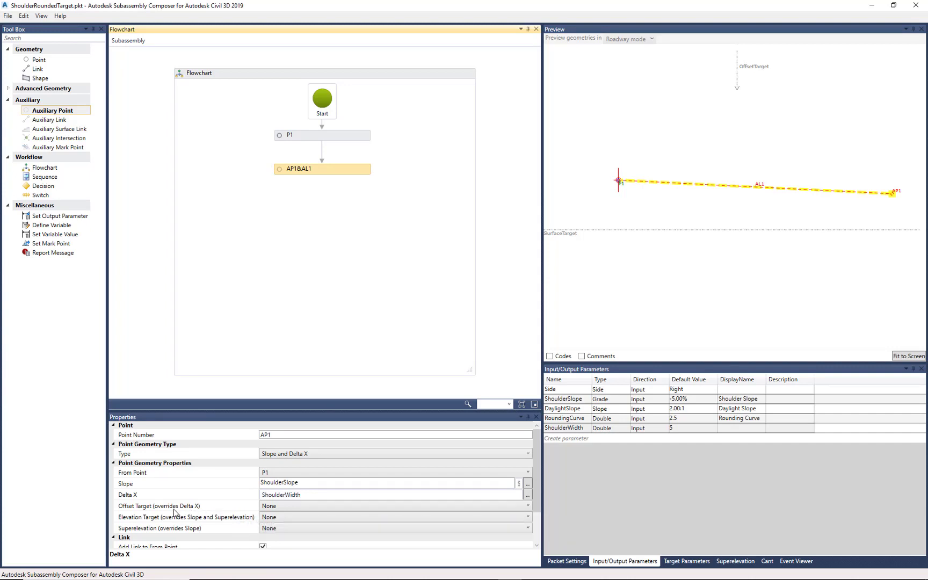
pyautogui.click(687, 561)
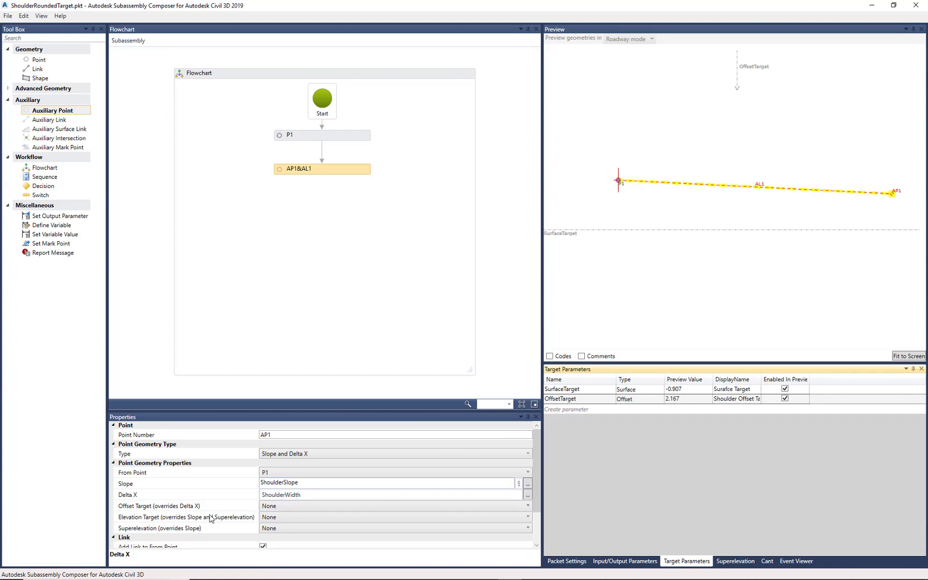
pyautogui.click(134, 508)
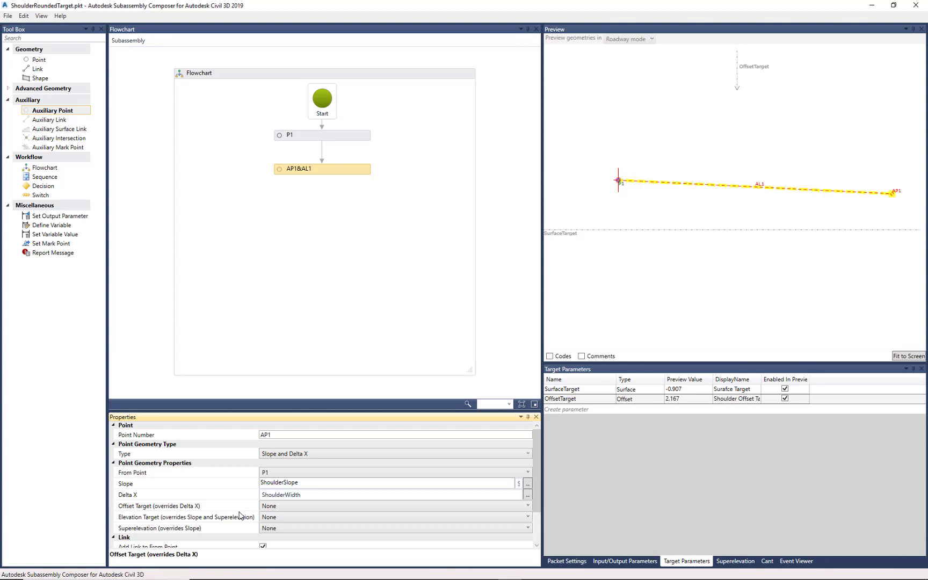
pyautogui.click(279, 508)
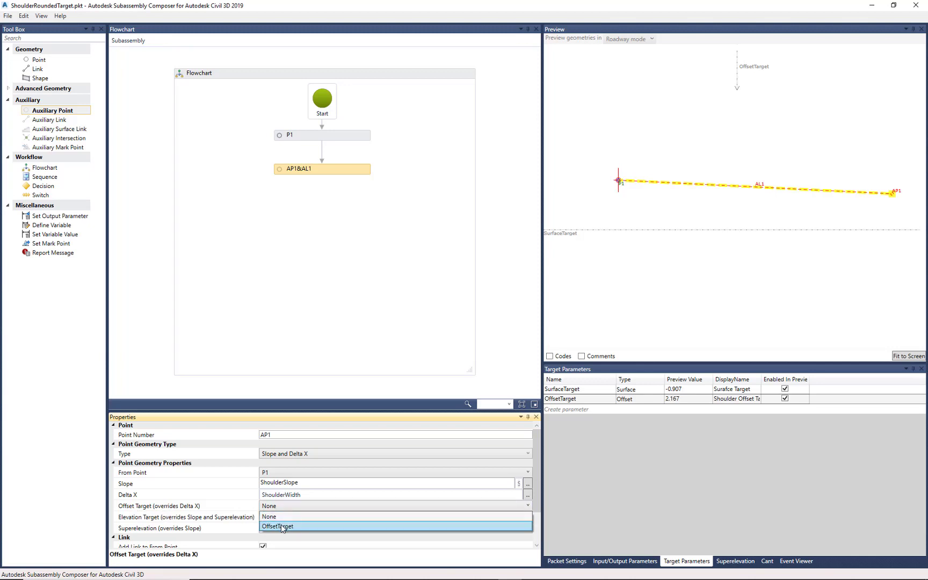
pyautogui.click(280, 525)
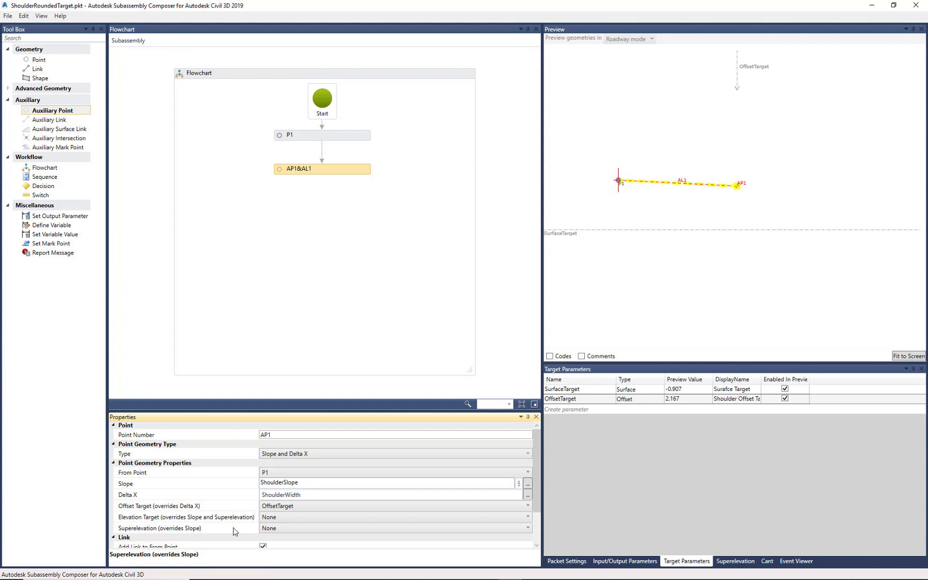
pyautogui.scroll(-2, 236, 484)
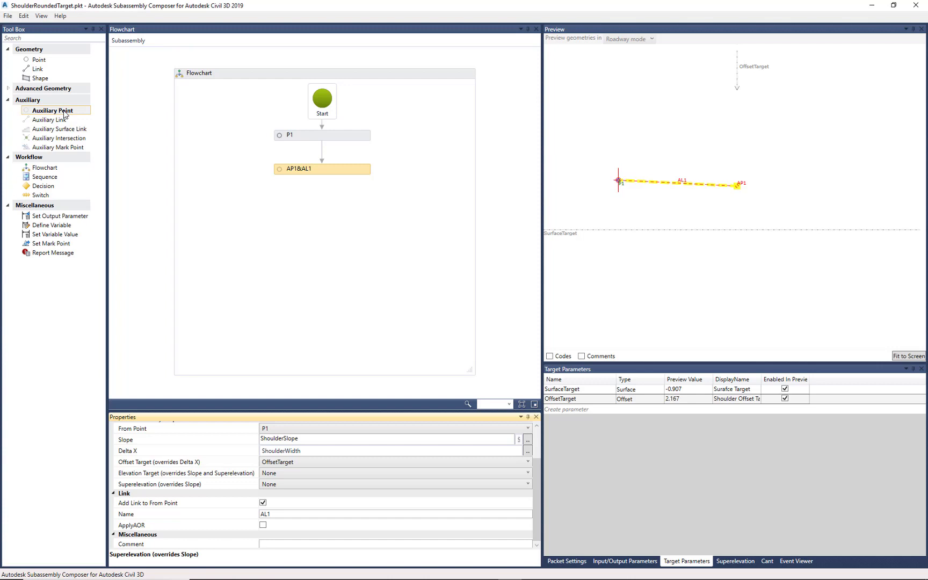
# - Add a second auxiliary point below AP1 in the flowchart and set its geometry type to Slope to Surface
pyautogui.moveTo(65, 115); pyautogui.dragTo(322, 207)
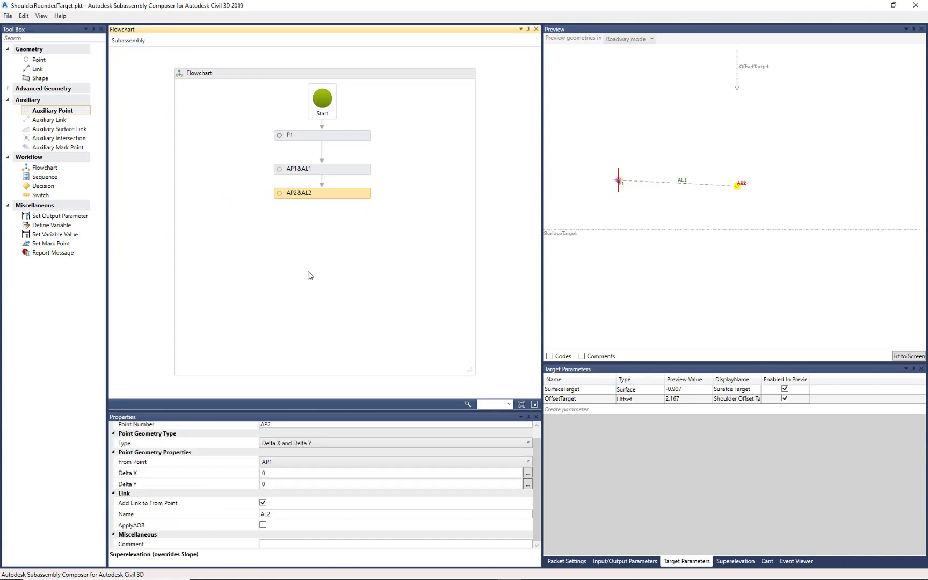
pyautogui.scroll(1, 230, 489)
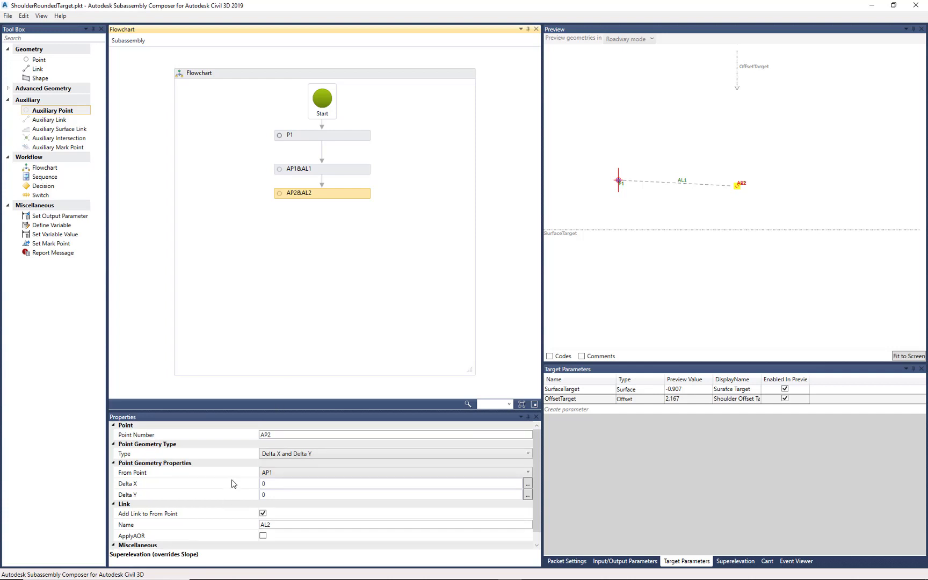
pyautogui.click(149, 437)
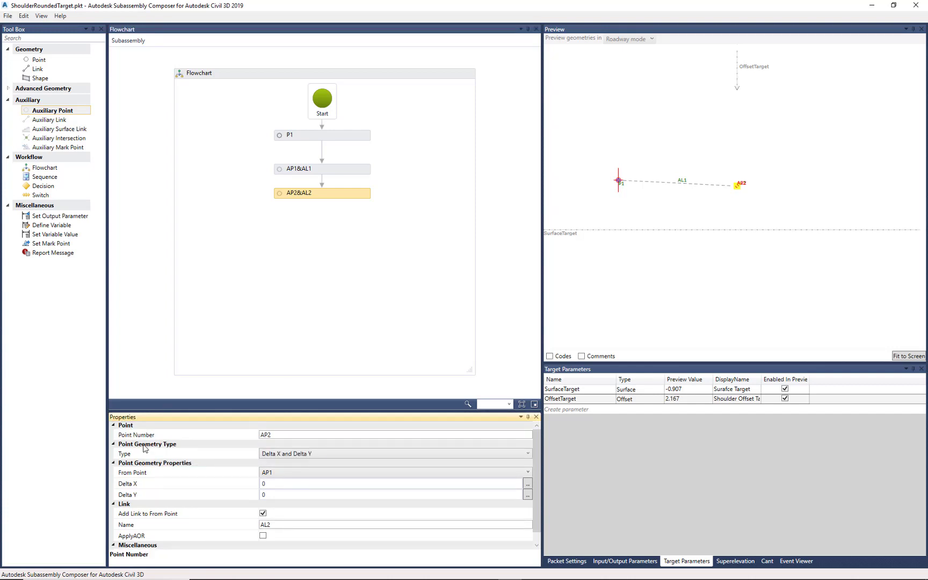
pyautogui.click(140, 456)
pyautogui.click(343, 171)
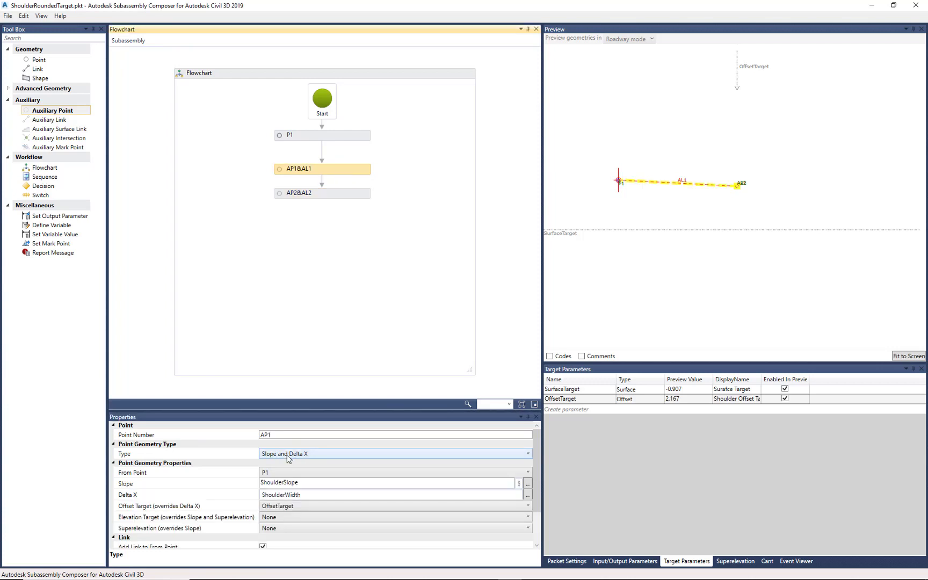
pyautogui.click(346, 195)
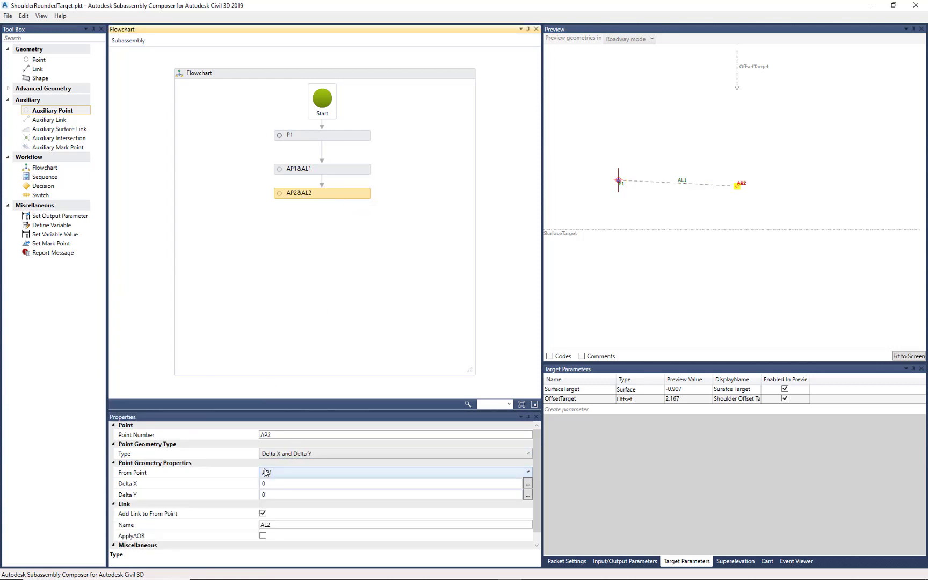
pyautogui.click(288, 456)
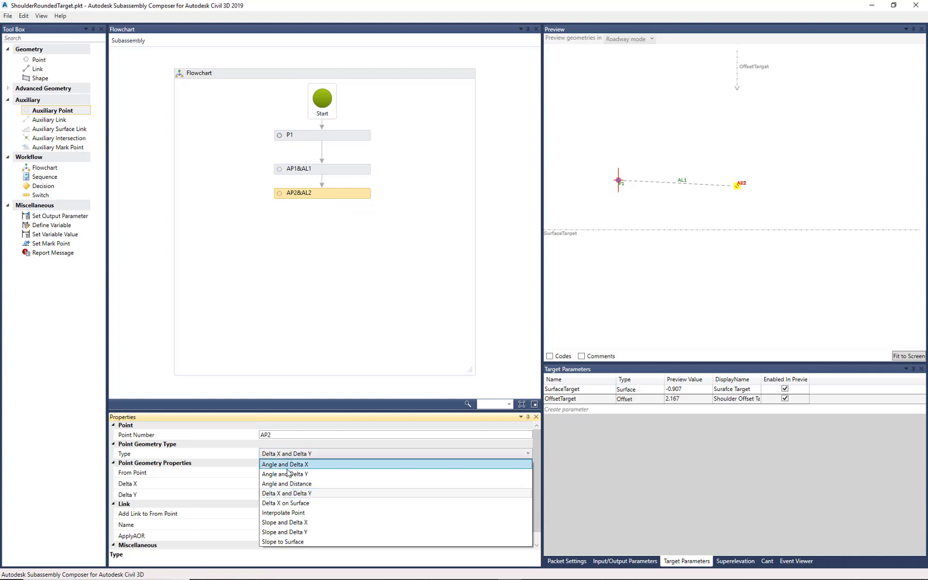
pyautogui.click(288, 541)
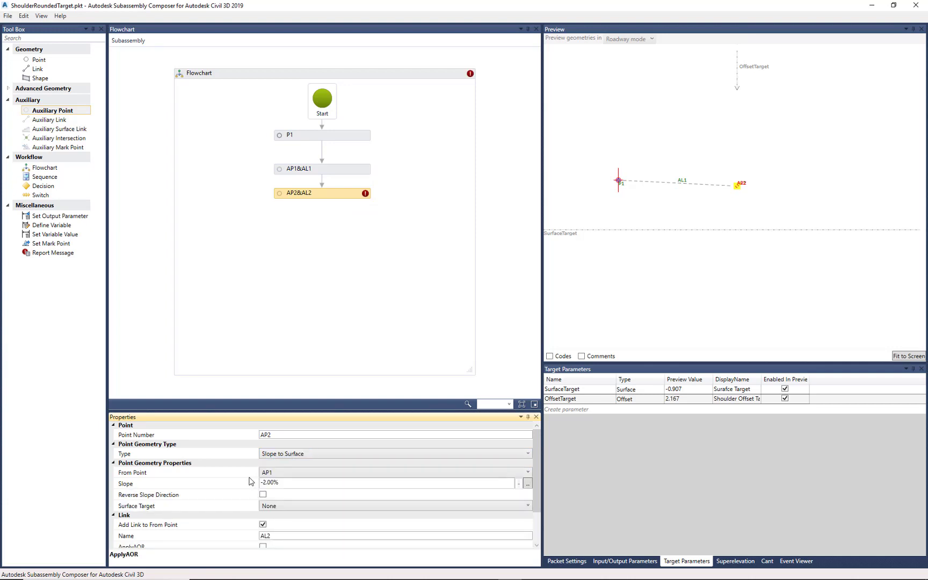
# - Set the slope of auxiliary point AP2 to the negative DaylightSlope input parameter (-DaylightSlope)
pyautogui.moveTo(365, 196)
pyautogui.moveTo(539, 445)
pyautogui.mouseDown()
pyautogui.moveTo(532, 482)
pyautogui.moveTo(531, 463)
pyautogui.mouseUp()
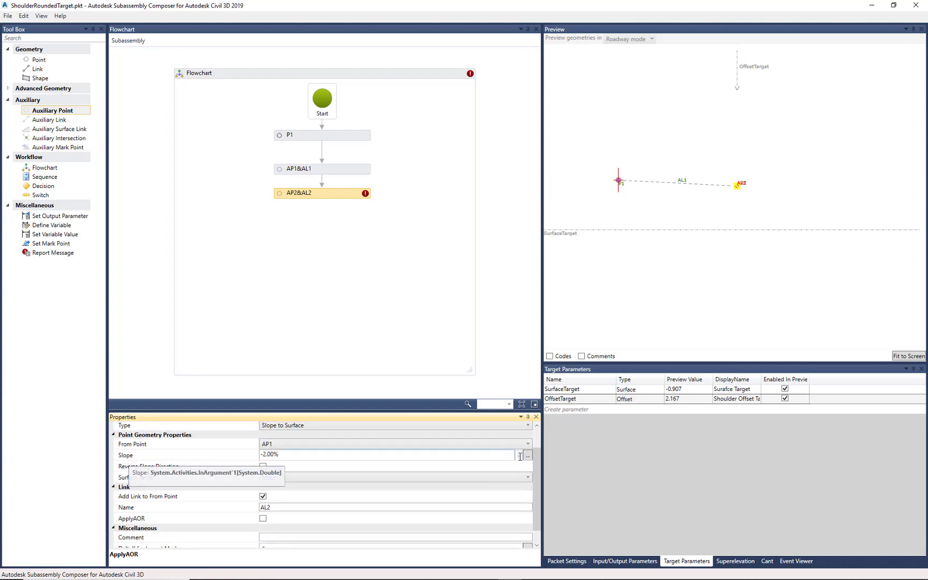
pyautogui.click(616, 562)
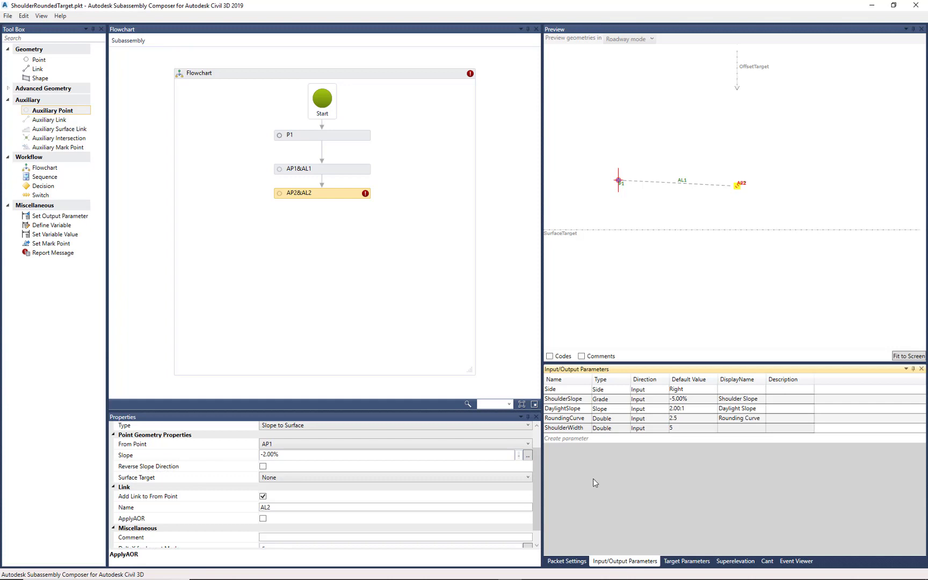
pyautogui.click(573, 410)
pyautogui.click(574, 412)
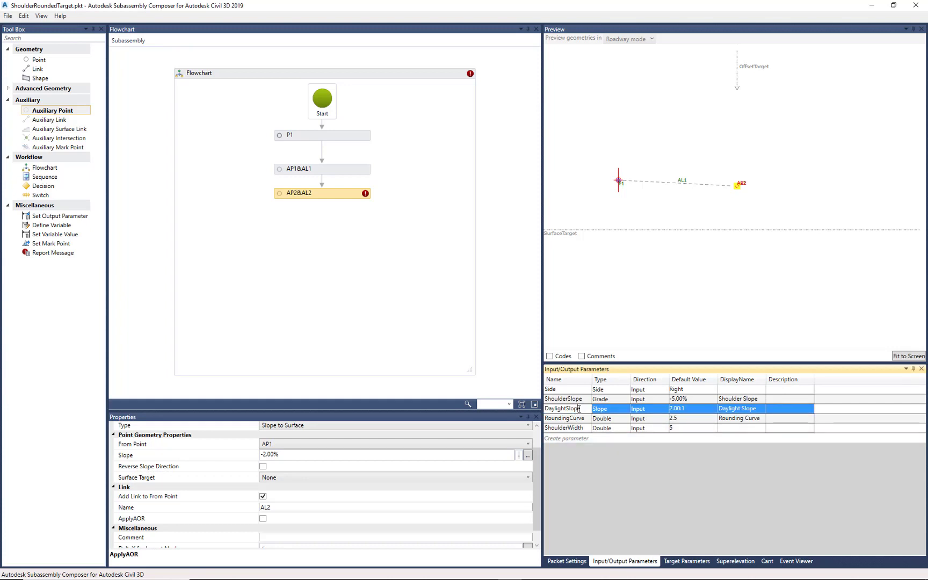
pyautogui.moveTo(581, 410); pyautogui.dragTo(545, 415)
pyautogui.hotkey('ctrl', 'c')
pyautogui.click(279, 456)
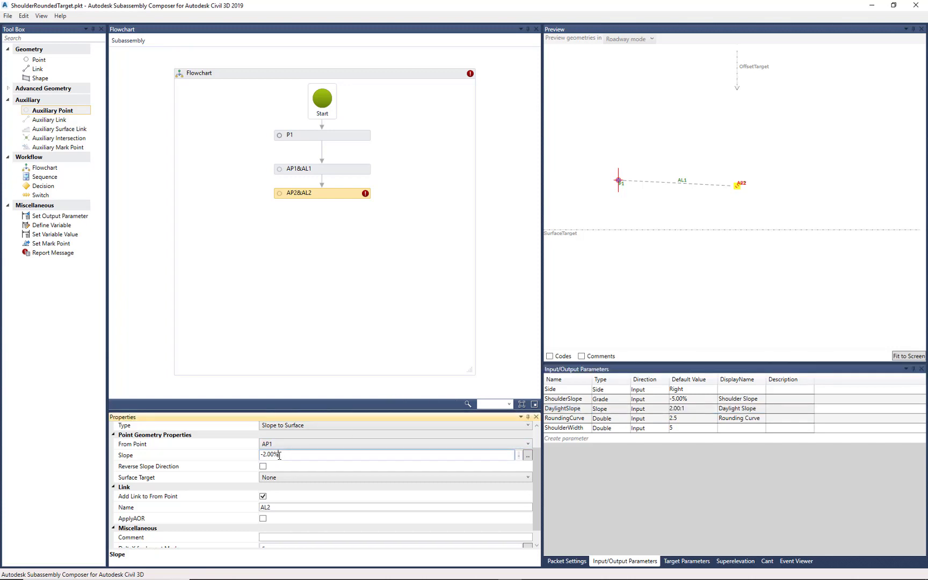
pyautogui.moveTo(279, 455); pyautogui.dragTo(263, 456)
pyautogui.hotkey('ctrl', 'v')
pyautogui.click(243, 467)
pyautogui.click(669, 232)
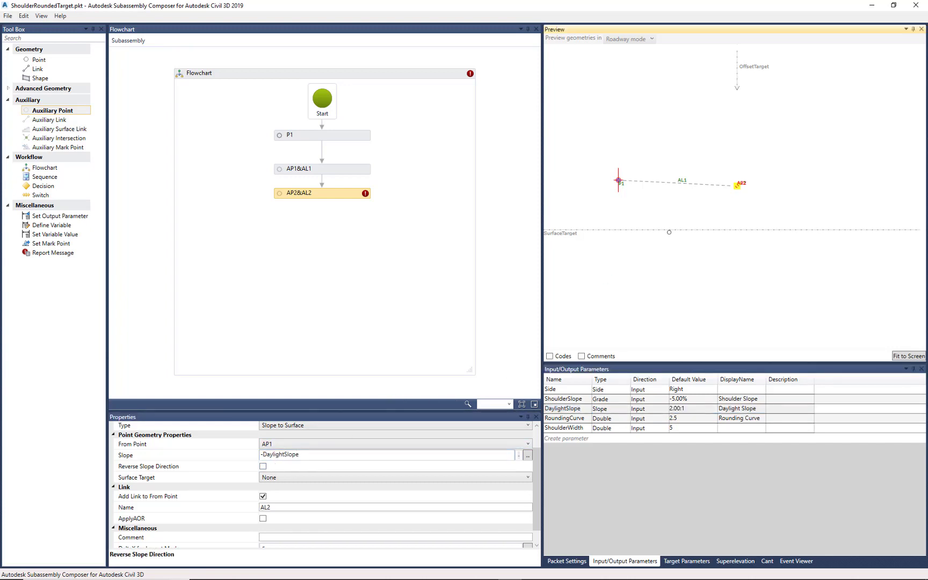
# - Assign SurfaceTarget as the surface target of auxiliary point AP2
pyautogui.click(341, 197)
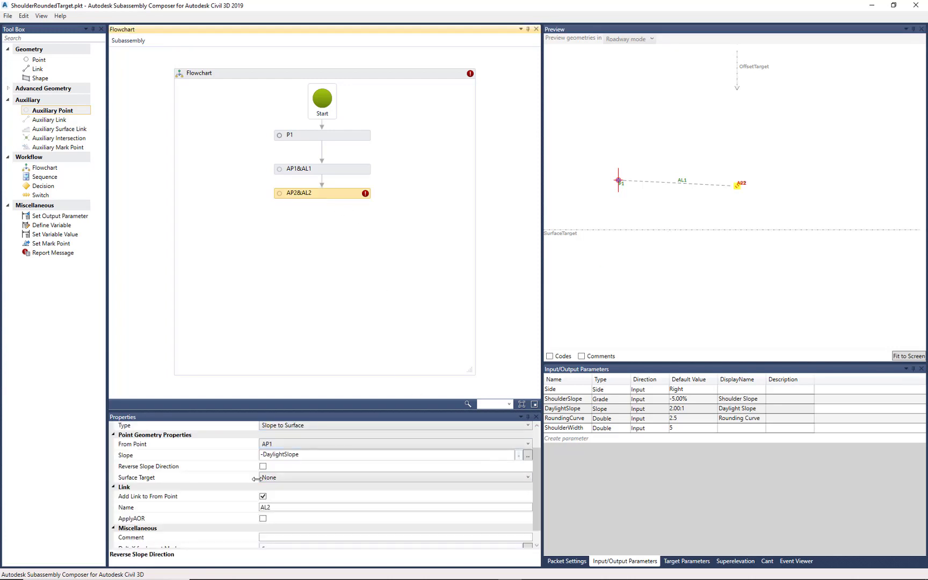
pyautogui.click(279, 478)
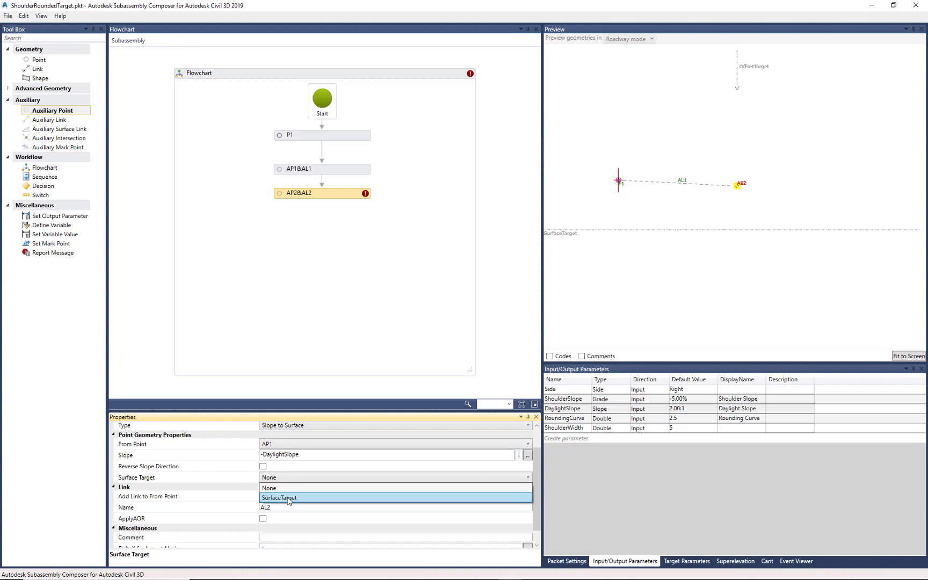
pyautogui.click(289, 498)
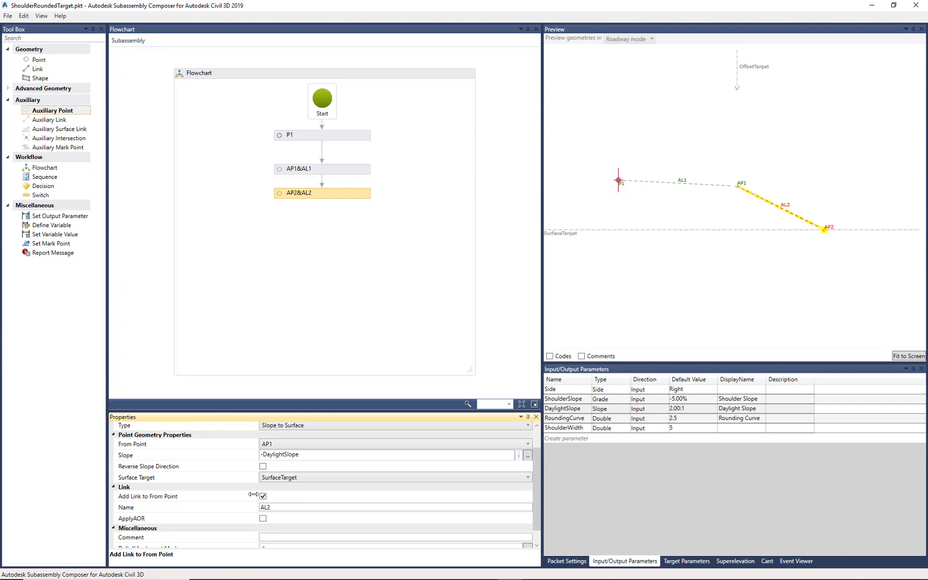
pyautogui.scroll(-1, 227, 500)
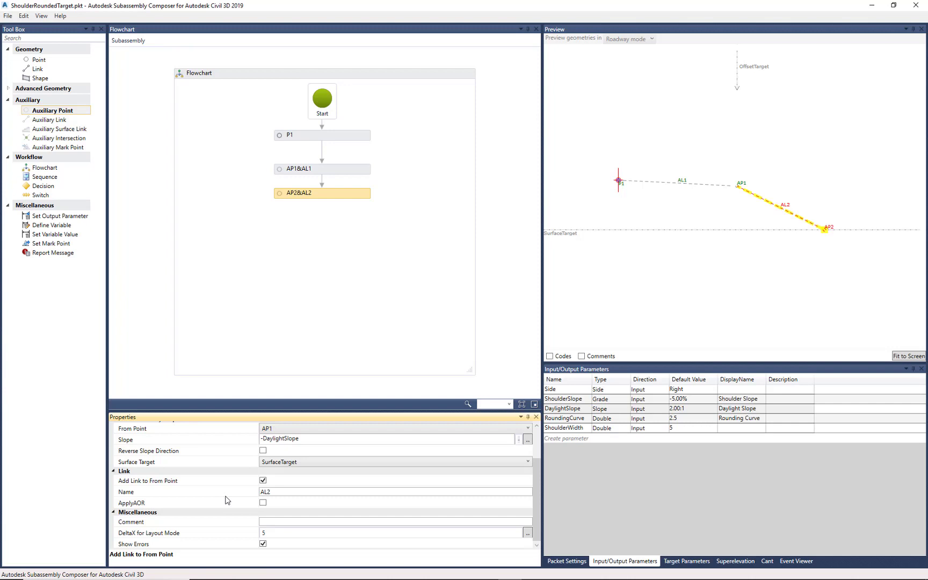
pyautogui.click(198, 240)
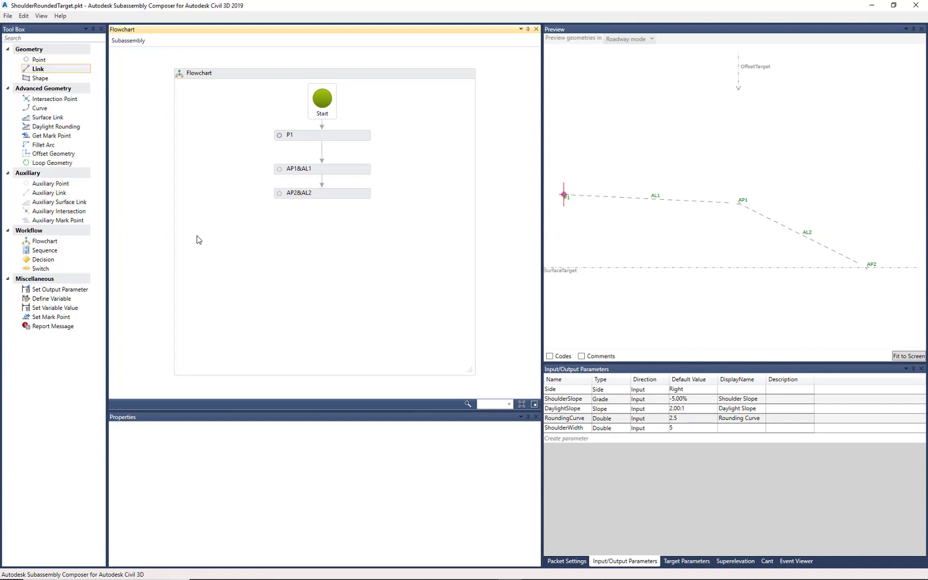
# - Add a Fillet Arc below AP2 in the flowchart, with AL1 as first link and AL2 as second link
pyautogui.click(51, 145)
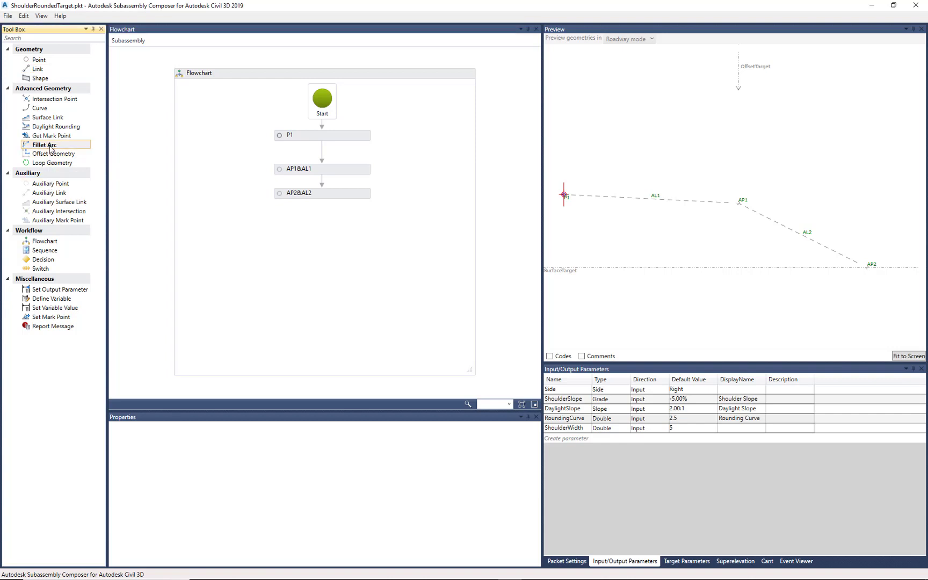
pyautogui.moveTo(51, 148); pyautogui.dragTo(325, 235)
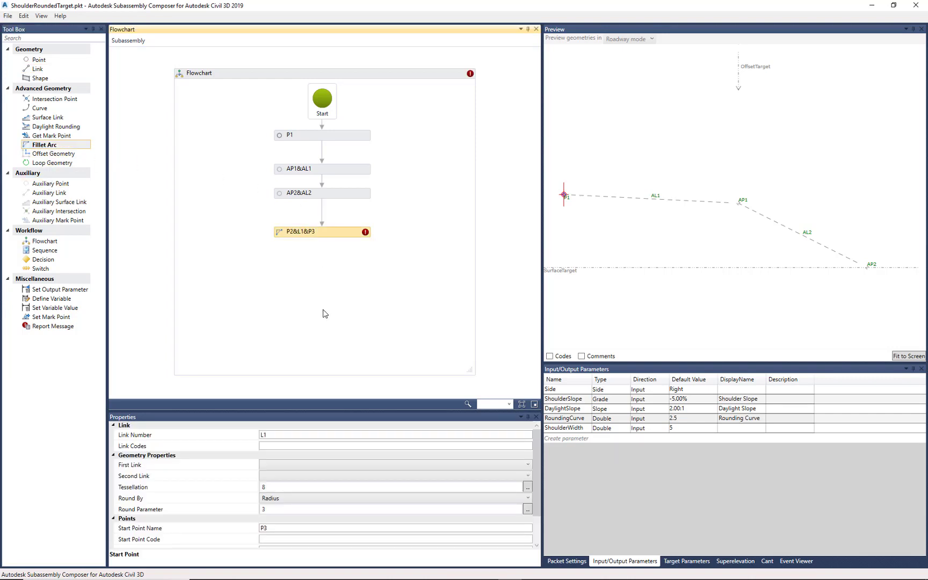
pyautogui.moveTo(366, 236)
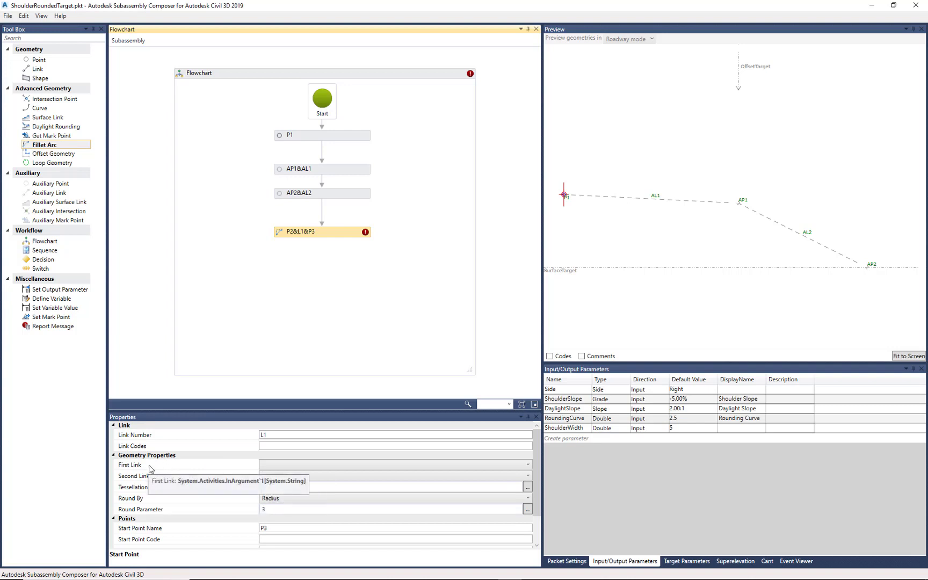
pyautogui.click(289, 469)
pyautogui.click(284, 477)
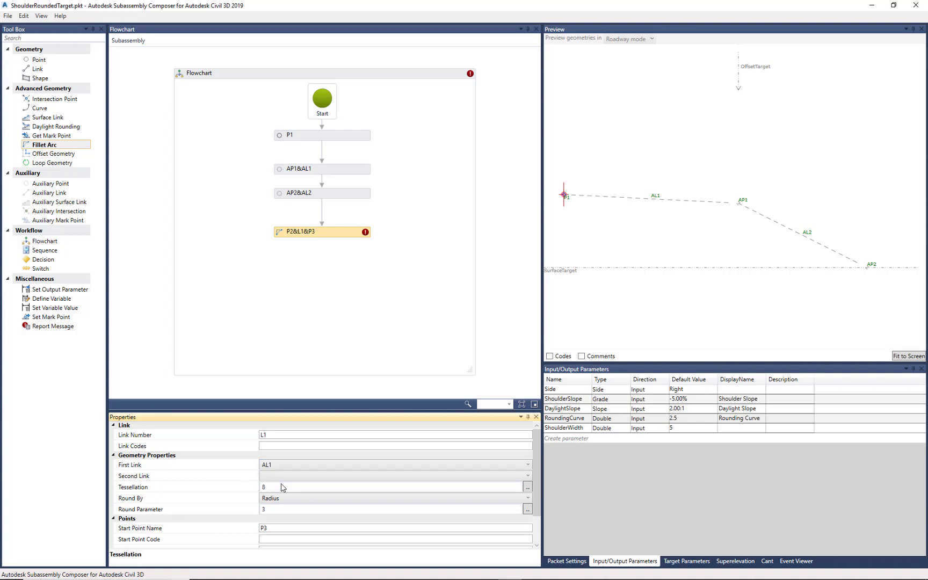
pyautogui.click(289, 479)
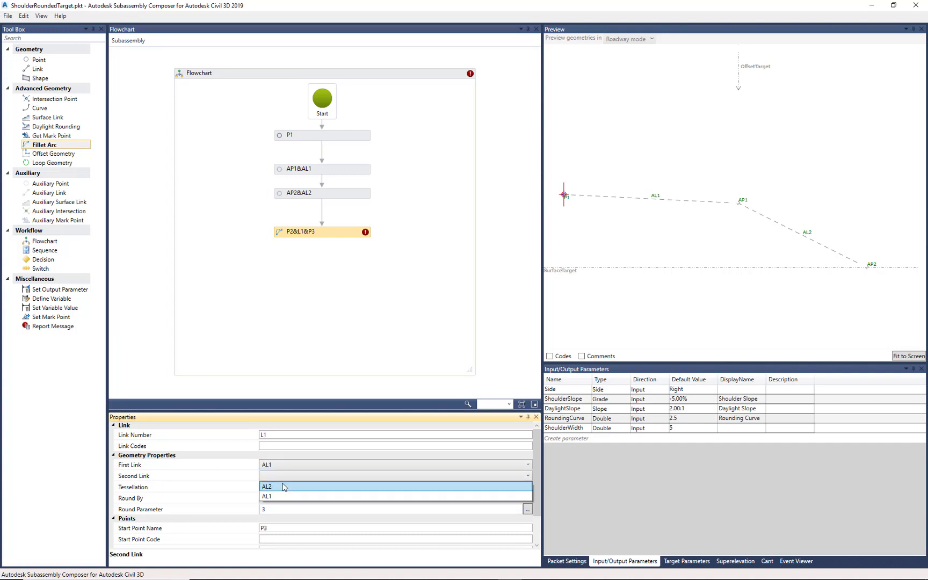
pyautogui.click(284, 488)
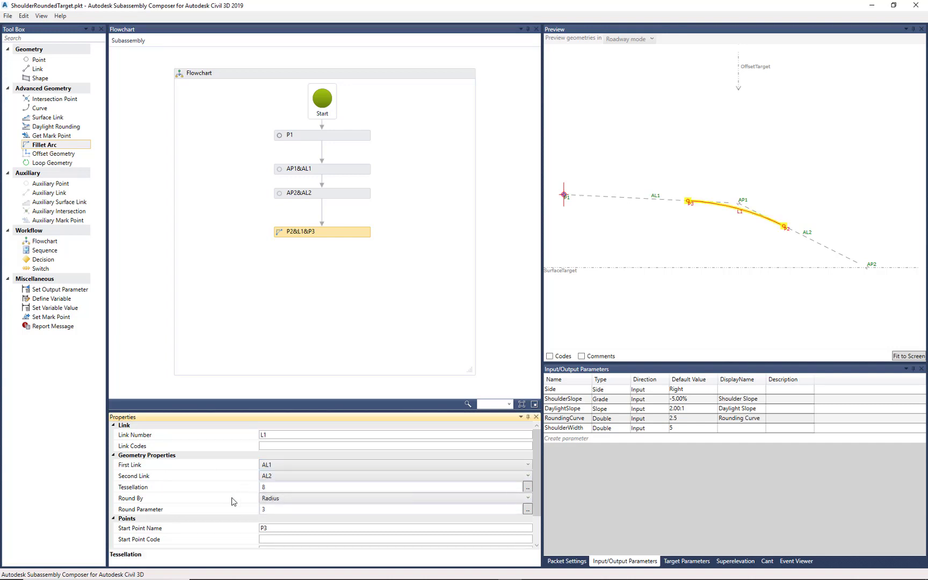
# - Set the fillet arc's round parameter to the RoundingCurve input parameter, keeping rounding by Radius
pyautogui.click(273, 499)
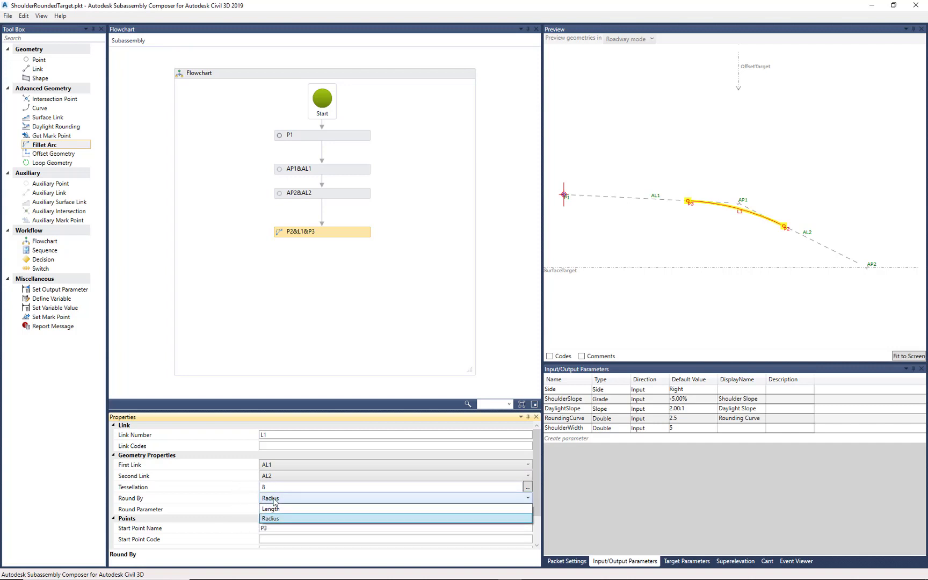
pyautogui.click(272, 499)
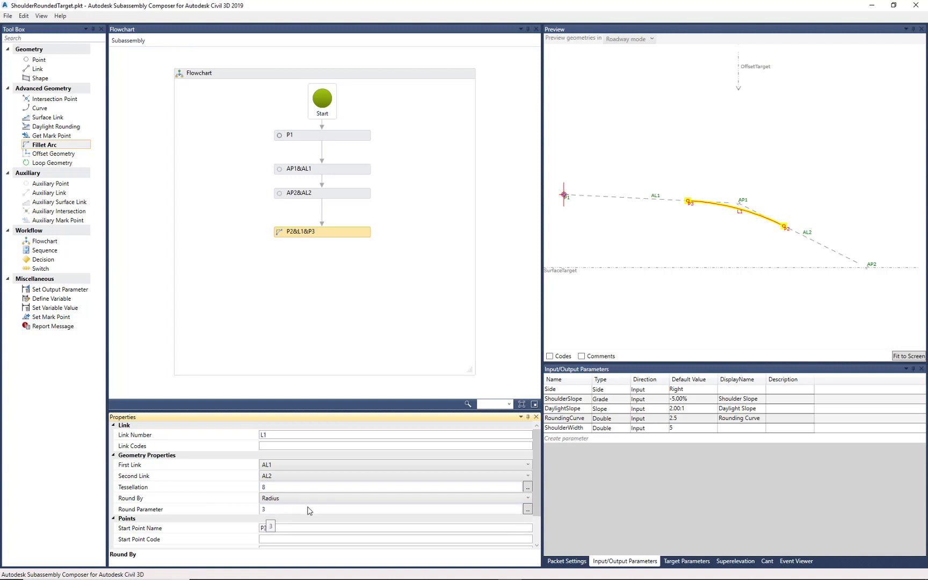
pyautogui.click(580, 422)
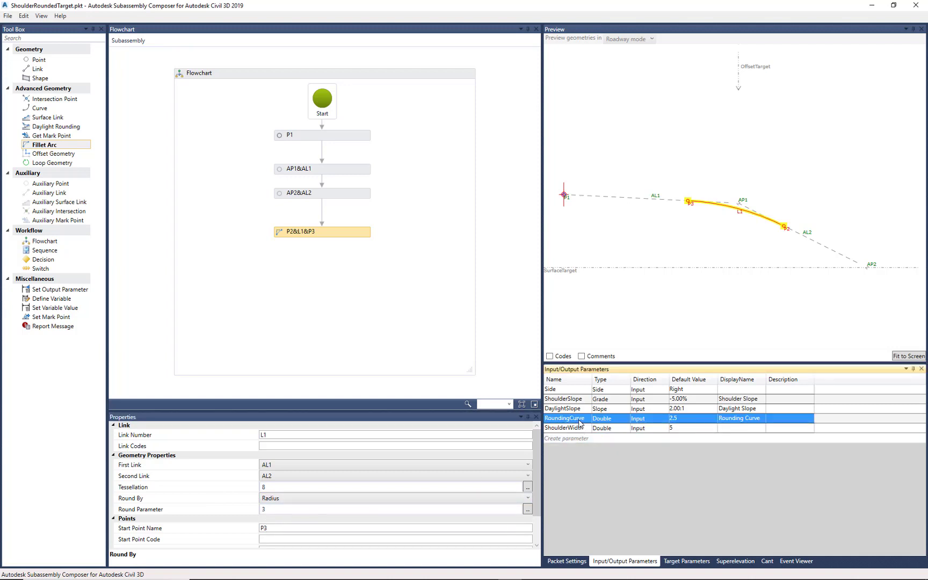
pyautogui.moveTo(587, 420); pyautogui.dragTo(545, 420)
pyautogui.hotkey('ctrl', 'c')
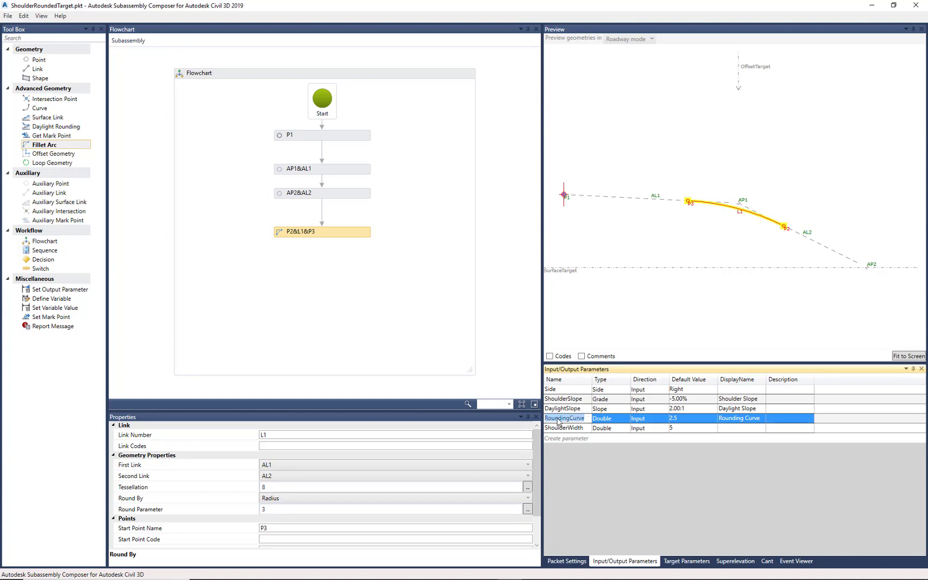
pyautogui.doubleClick(273, 510)
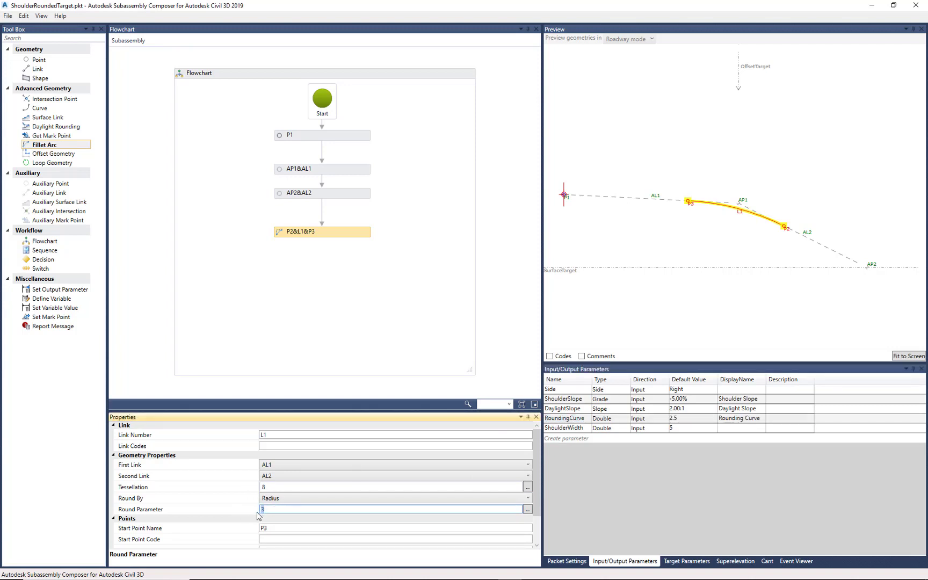
pyautogui.hotkey('ctrl', 'v')
pyautogui.click(244, 486)
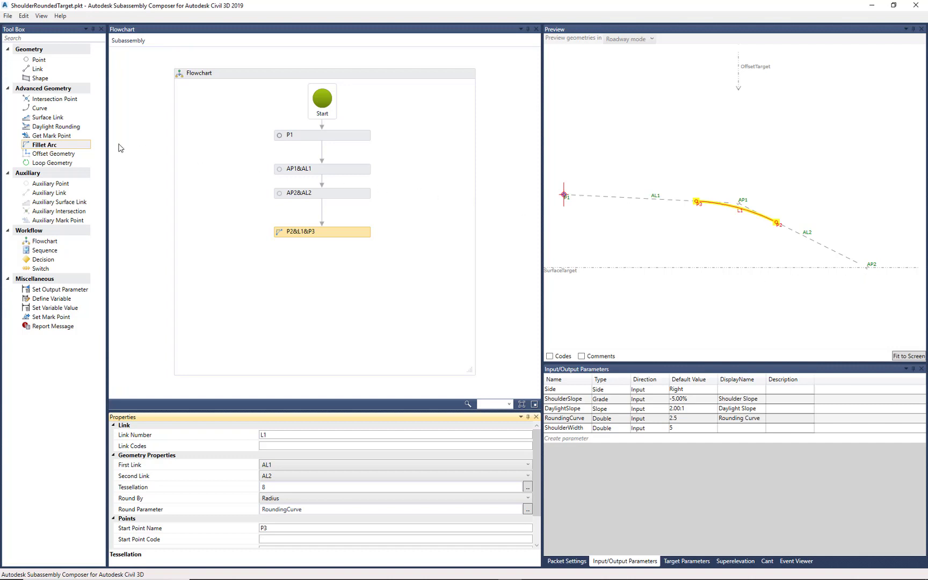
# - Add a point below the fillet arc in the flowchart, placed from AP2, with point code "Daylight"
pyautogui.moveTo(47, 62); pyautogui.dragTo(318, 268)
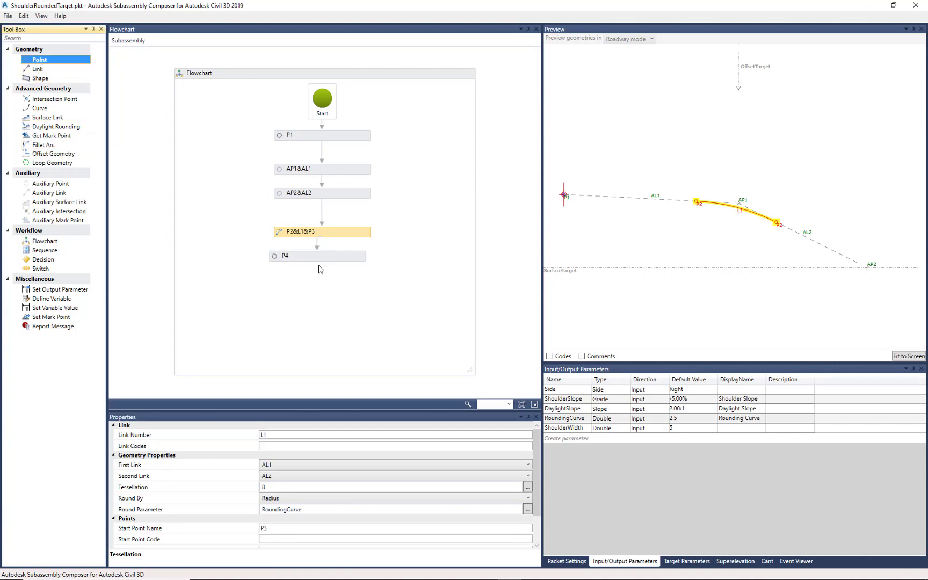
pyautogui.click(302, 486)
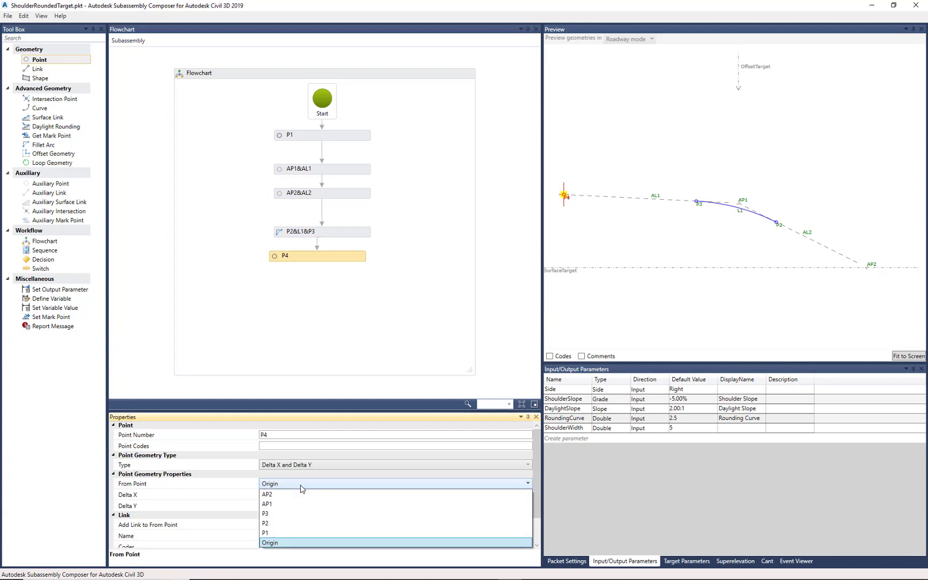
pyautogui.click(285, 494)
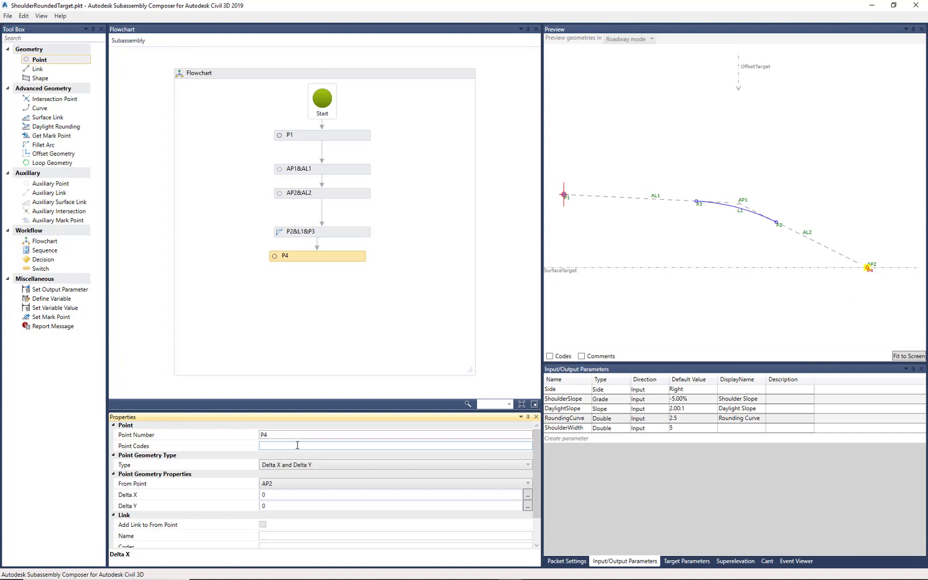
pyautogui.click(297, 446)
pyautogui.write('"')
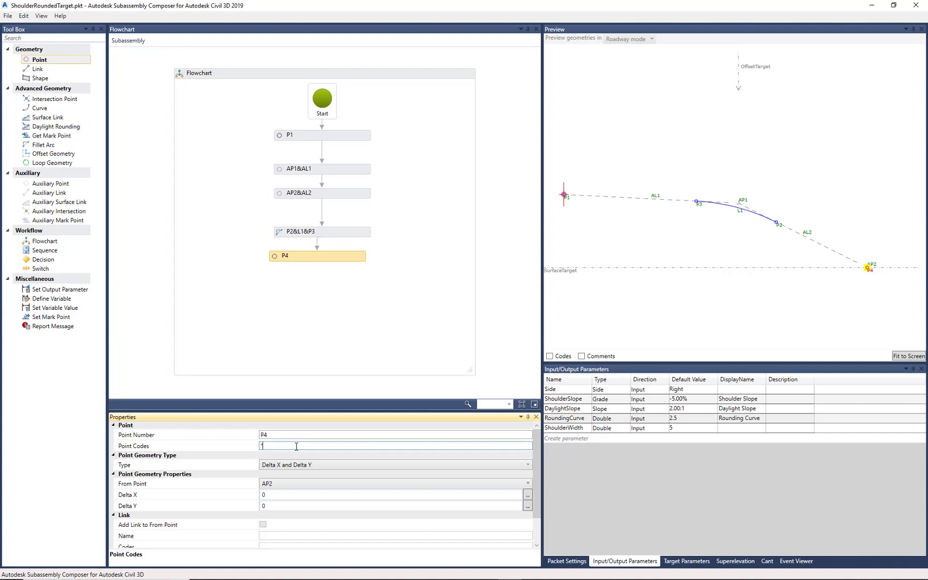
pyautogui.write('Daylight')
# - Add a link below P4 in the flowchart from P1 to P3 with link code "Top"
pyautogui.moveTo(38, 69); pyautogui.dragTo(318, 298)
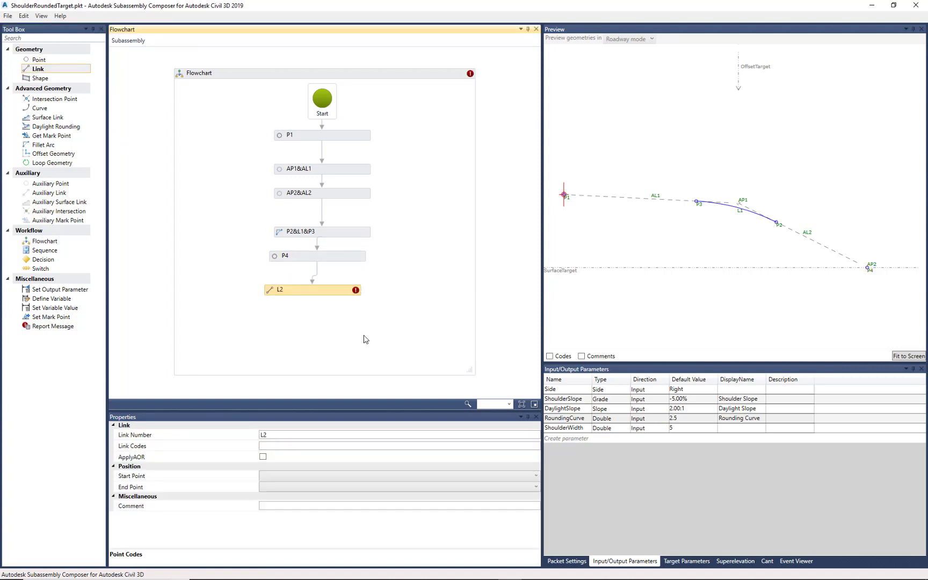
pyautogui.click(295, 477)
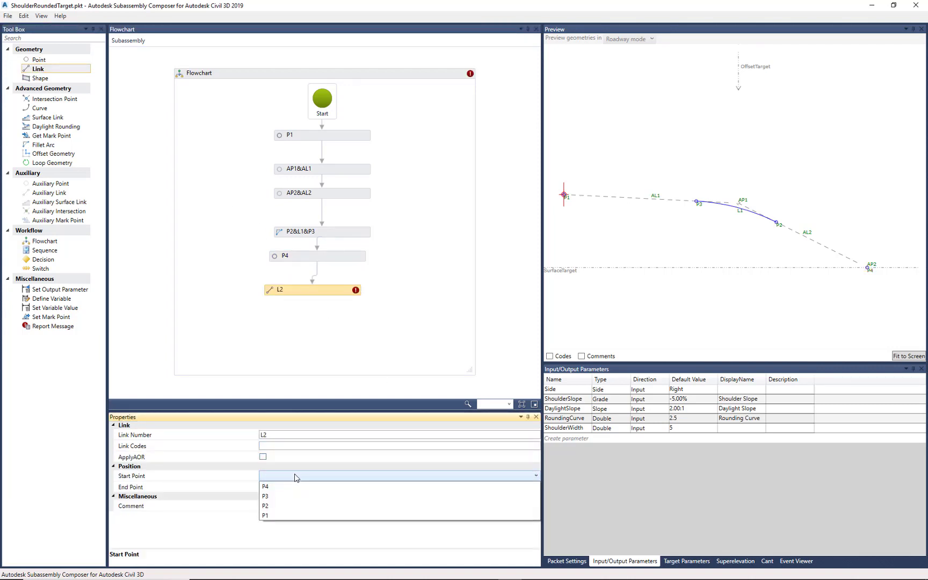
pyautogui.click(277, 516)
pyautogui.click(289, 489)
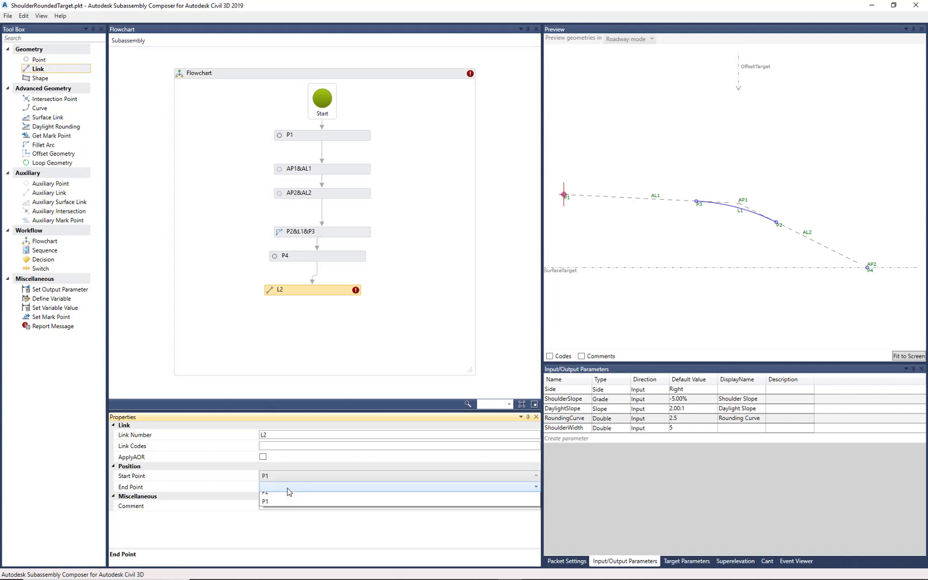
pyautogui.click(280, 508)
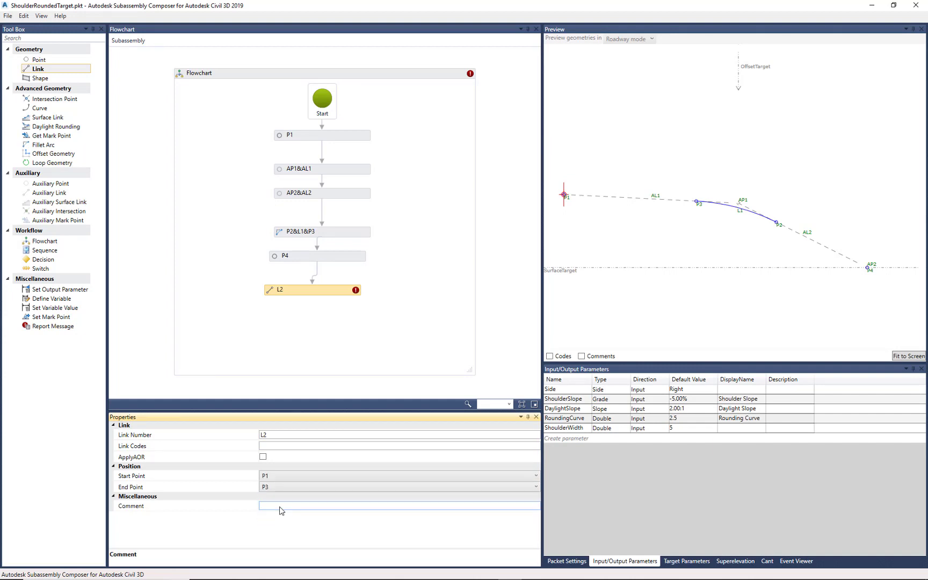
pyautogui.click(277, 445)
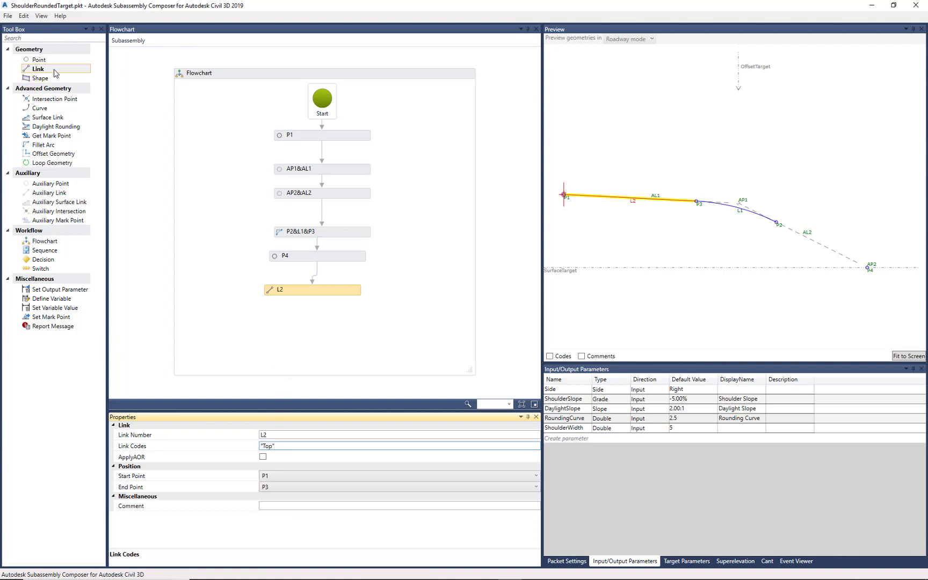
# - Add another link below L2 in the flowchart from P2 to P4 with link code "Top"
pyautogui.moveTo(54, 73); pyautogui.dragTo(319, 330)
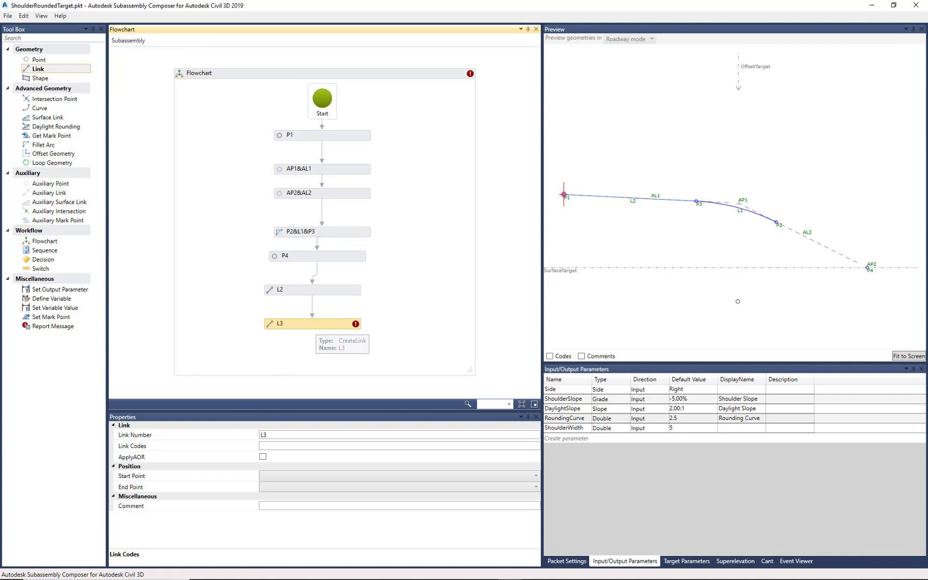
pyautogui.click(278, 477)
pyautogui.click(274, 502)
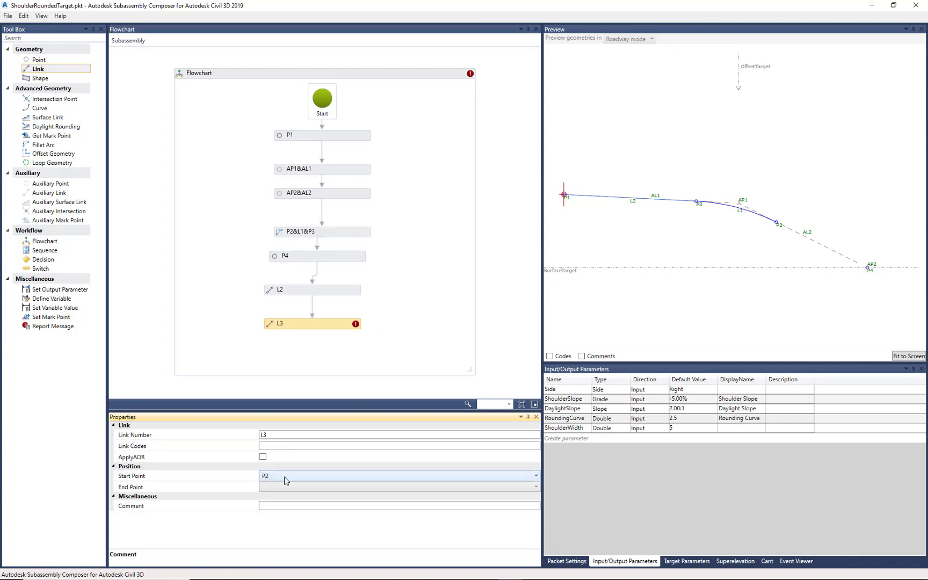
pyautogui.click(283, 487)
pyautogui.click(280, 501)
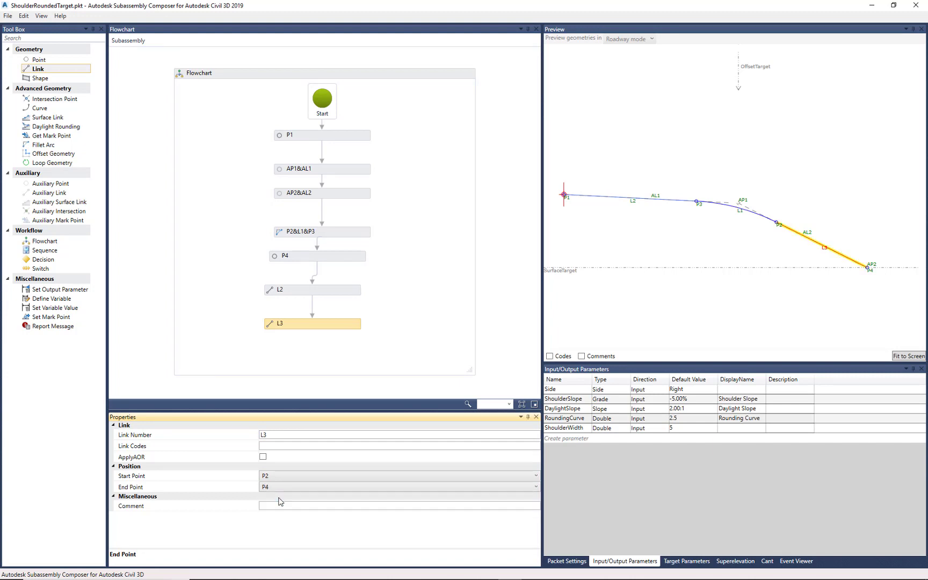
pyautogui.click(285, 446)
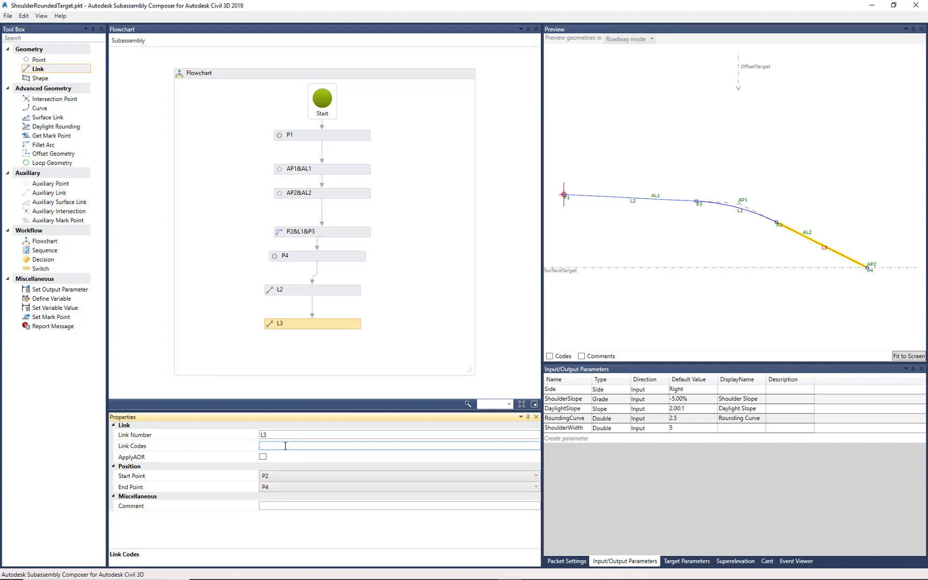
pyautogui.write('"Top')
# - Assign the link code "Top" to fillet arc link L1
pyautogui.click(346, 236)
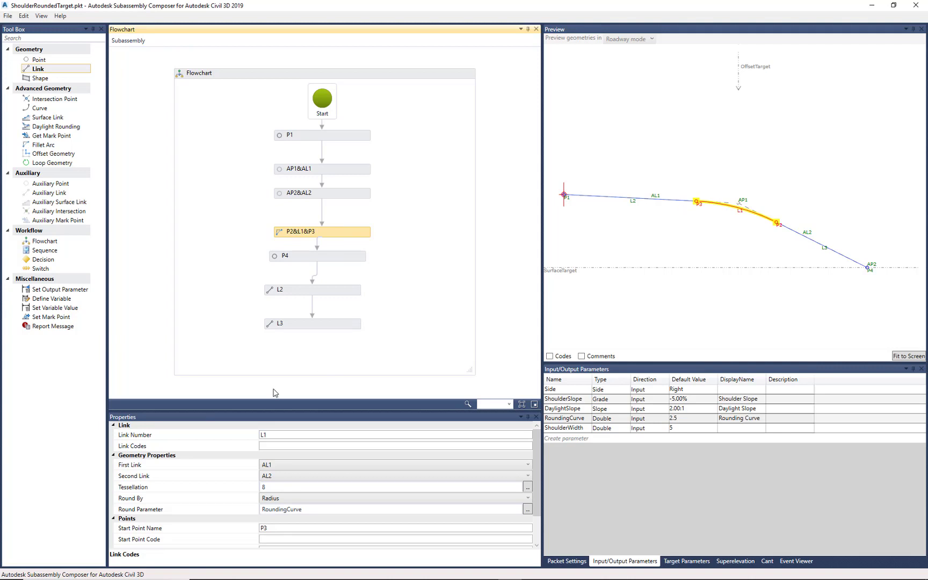
pyautogui.click(267, 446)
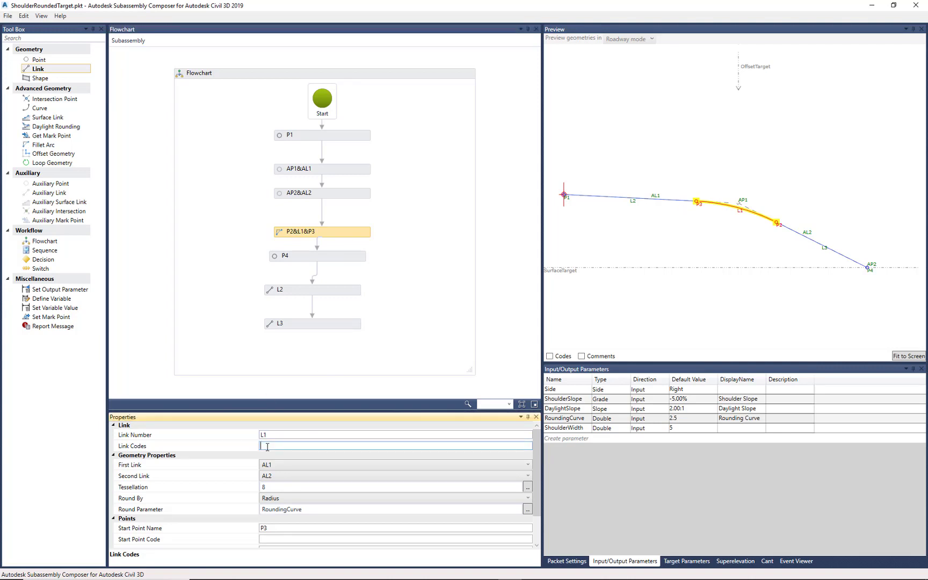
pyautogui.write('"Top"')
pyautogui.click(500, 248)
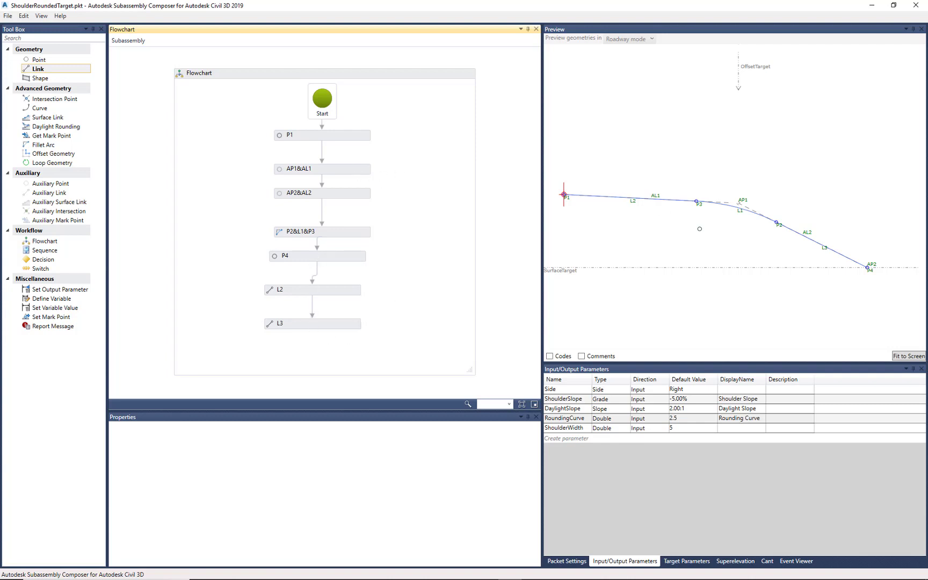
pyautogui.click(700, 229)
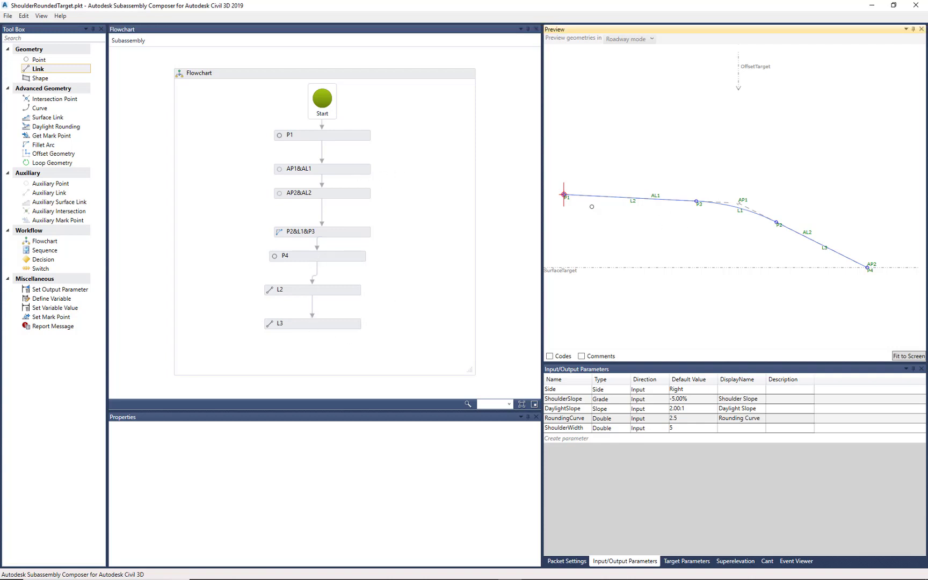